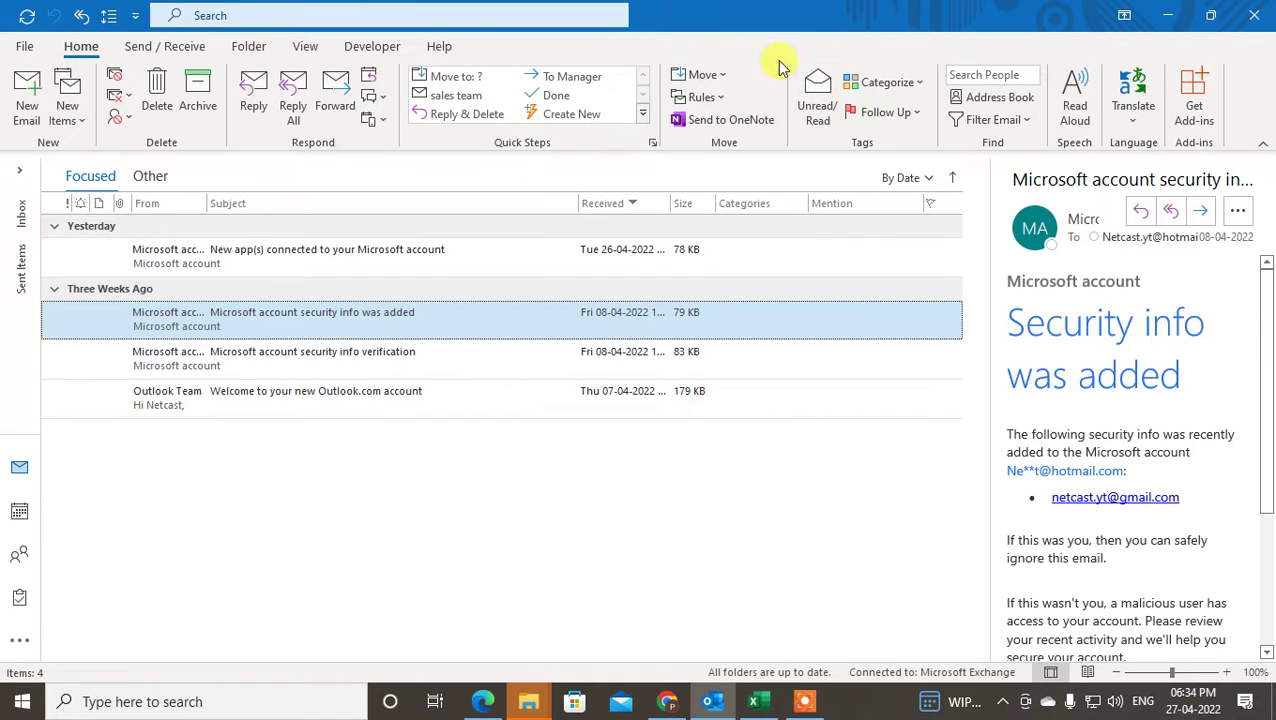
- Browse the ribbon customization options from the Quick Steps shortcut menu, then close without saving
right_click(743, 55)
right_click(574, 133)
right_click(576, 138)
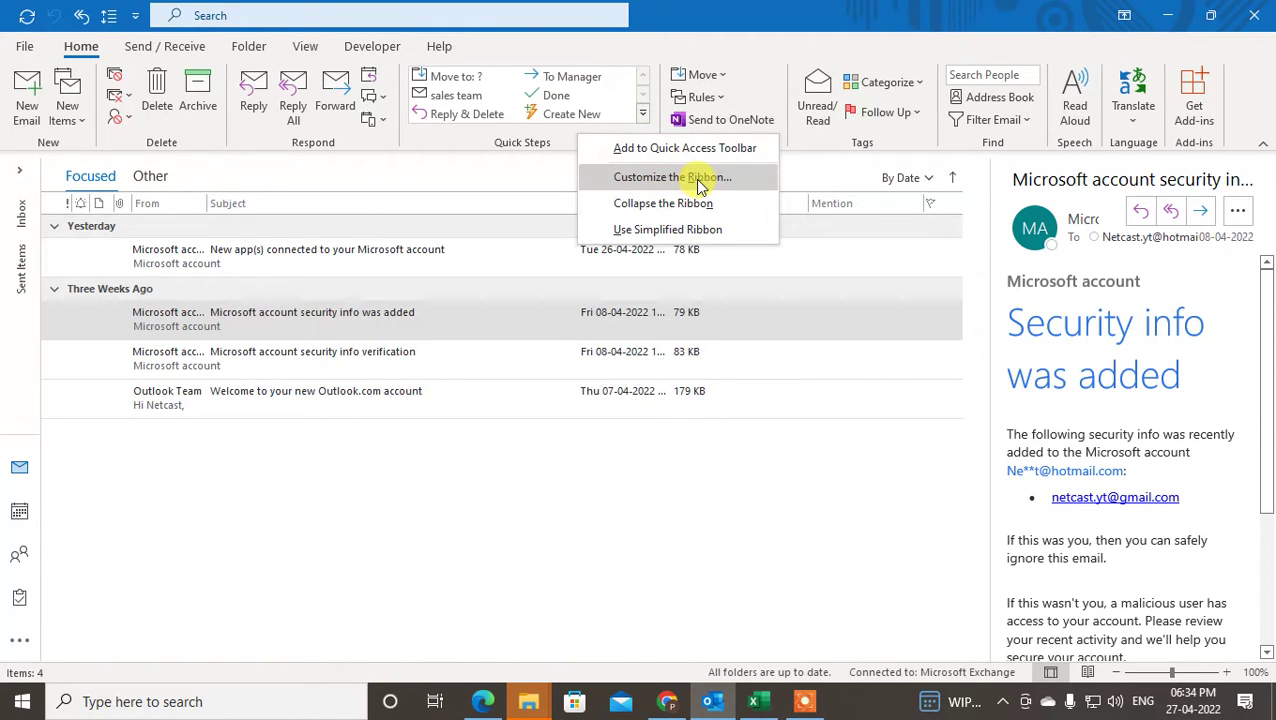
click(699, 186)
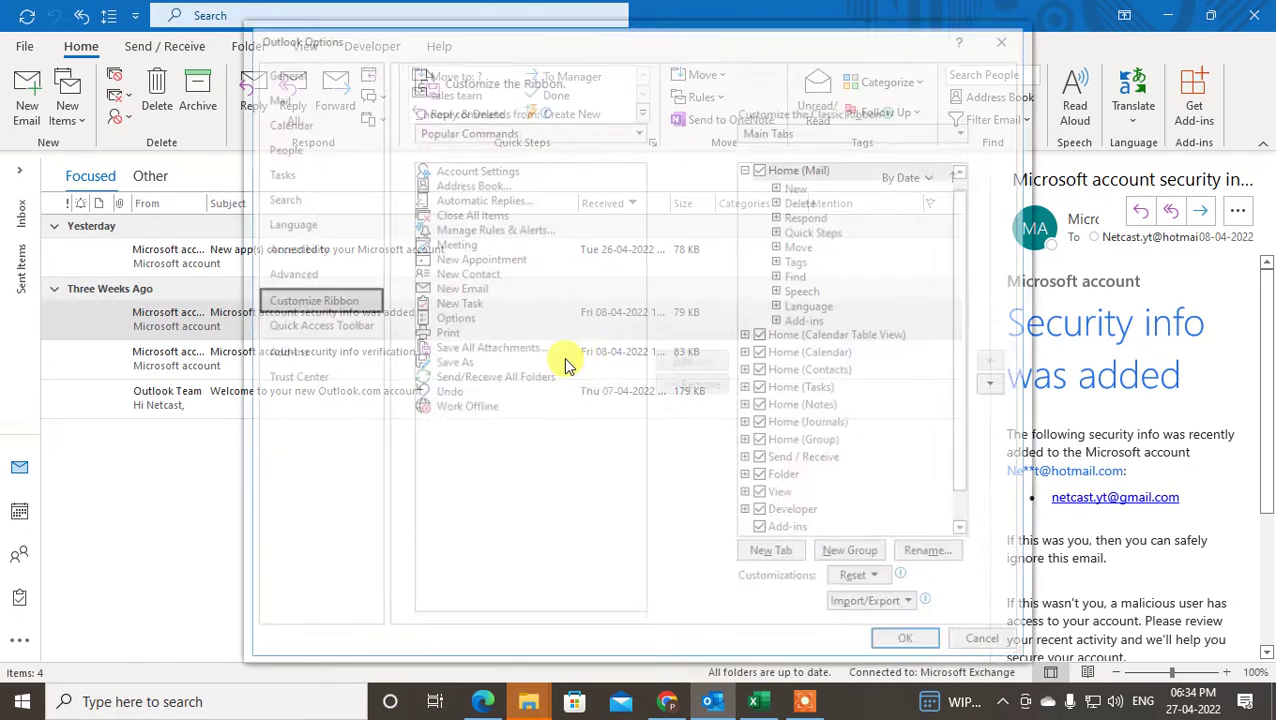
click(495, 272)
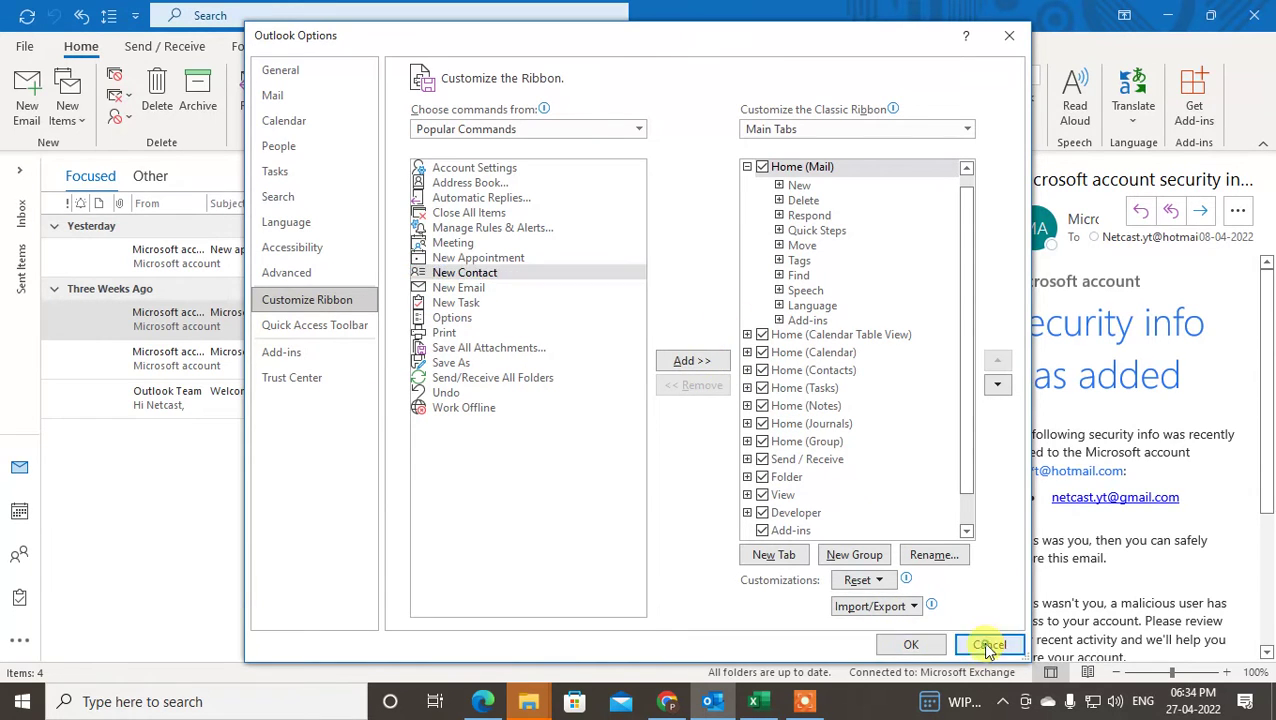
click(938, 648)
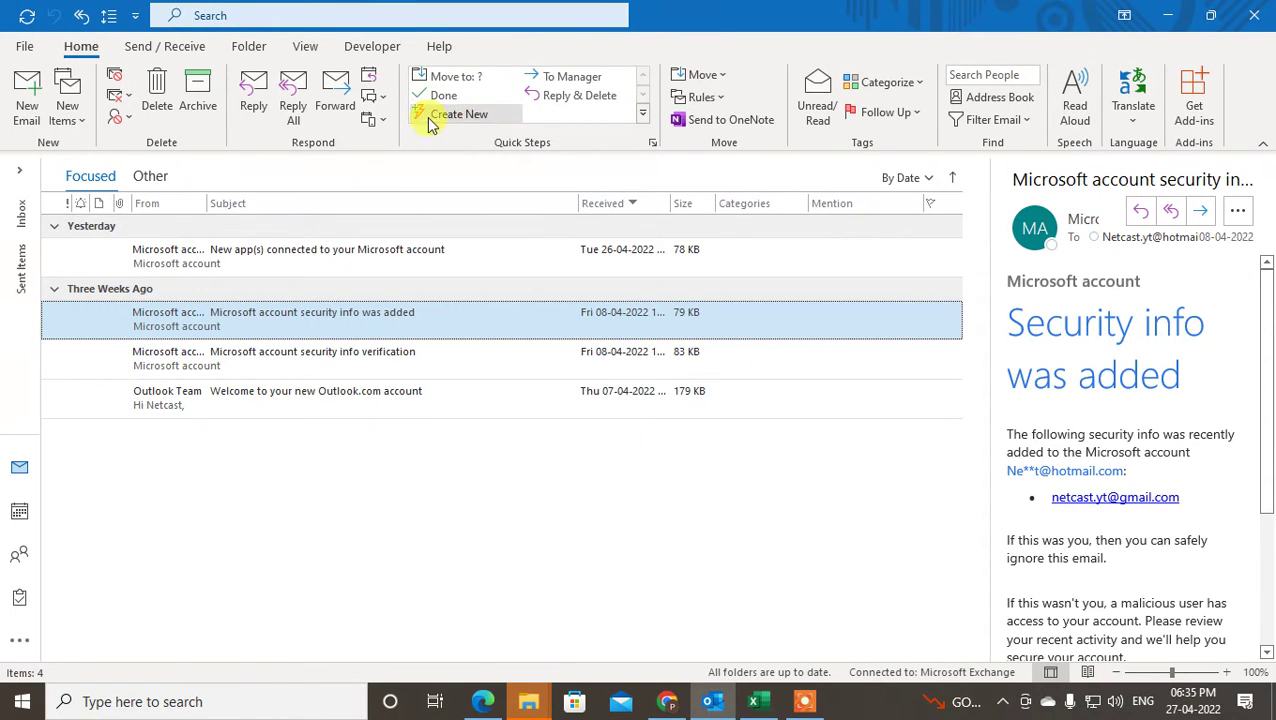
- Create a new Quick Step named 'sales team projects team'
click(455, 120)
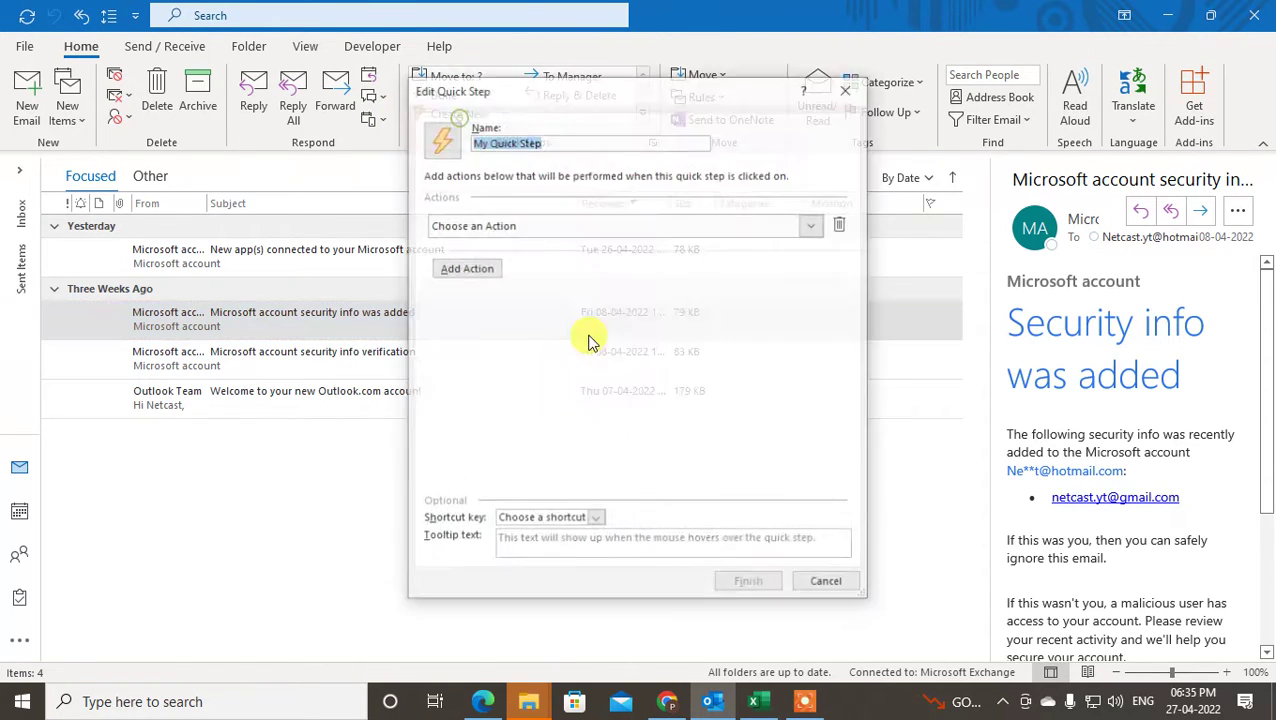
drag(745, 120, 582, 120)
key(End)
drag(262, 141, 68, 118)
text(sale)
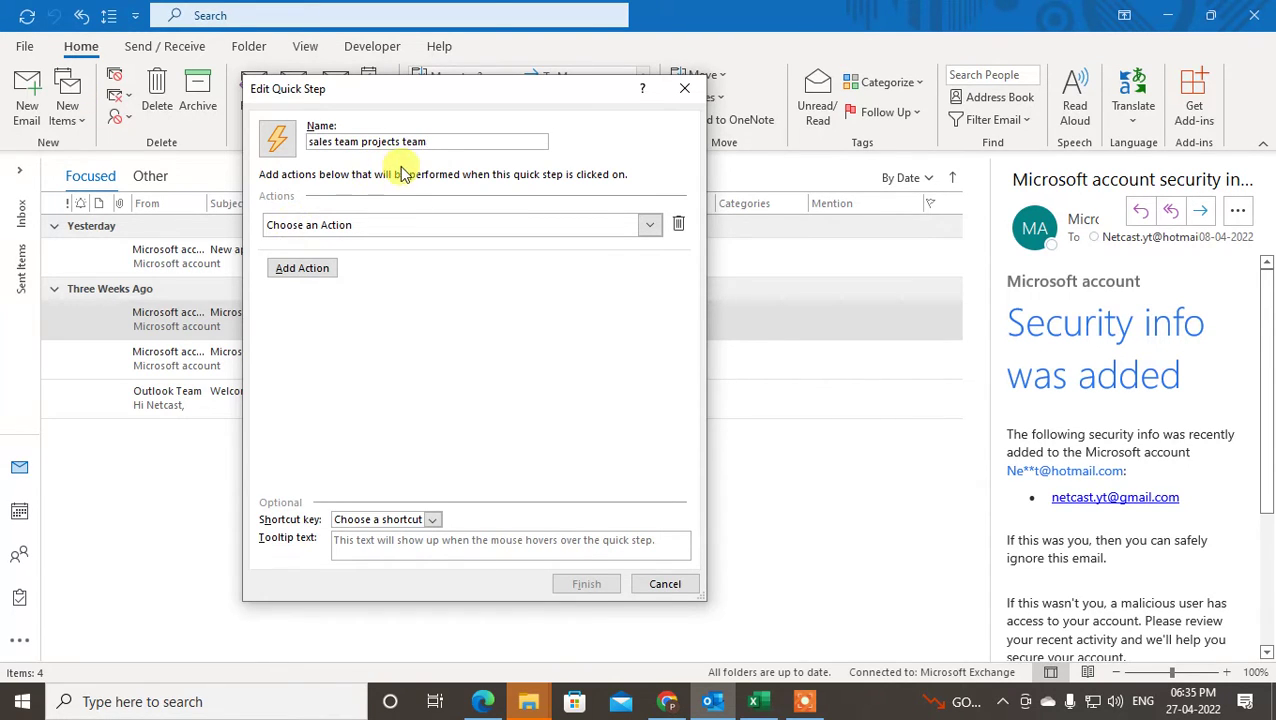
- Make the Quick Step a New Message action with subject 'xyz projects' and text 'hello team,'
click(644, 225)
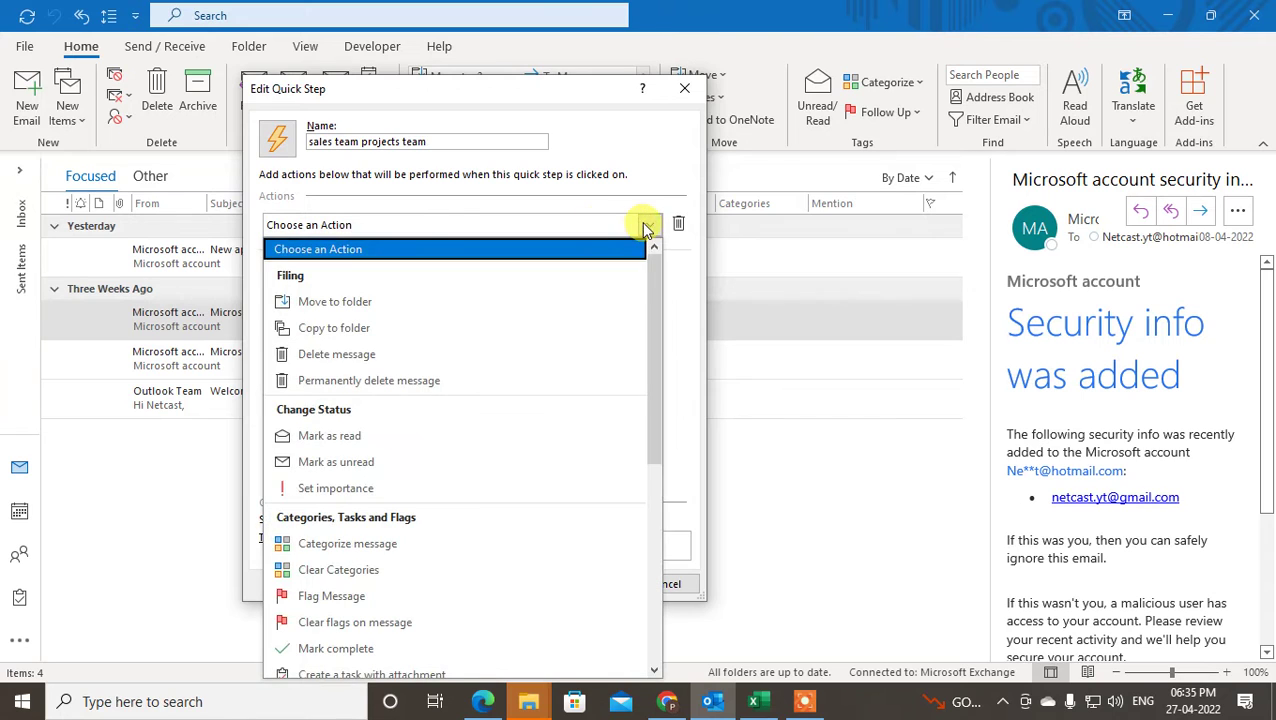
scroll(427, 453, down, 2)
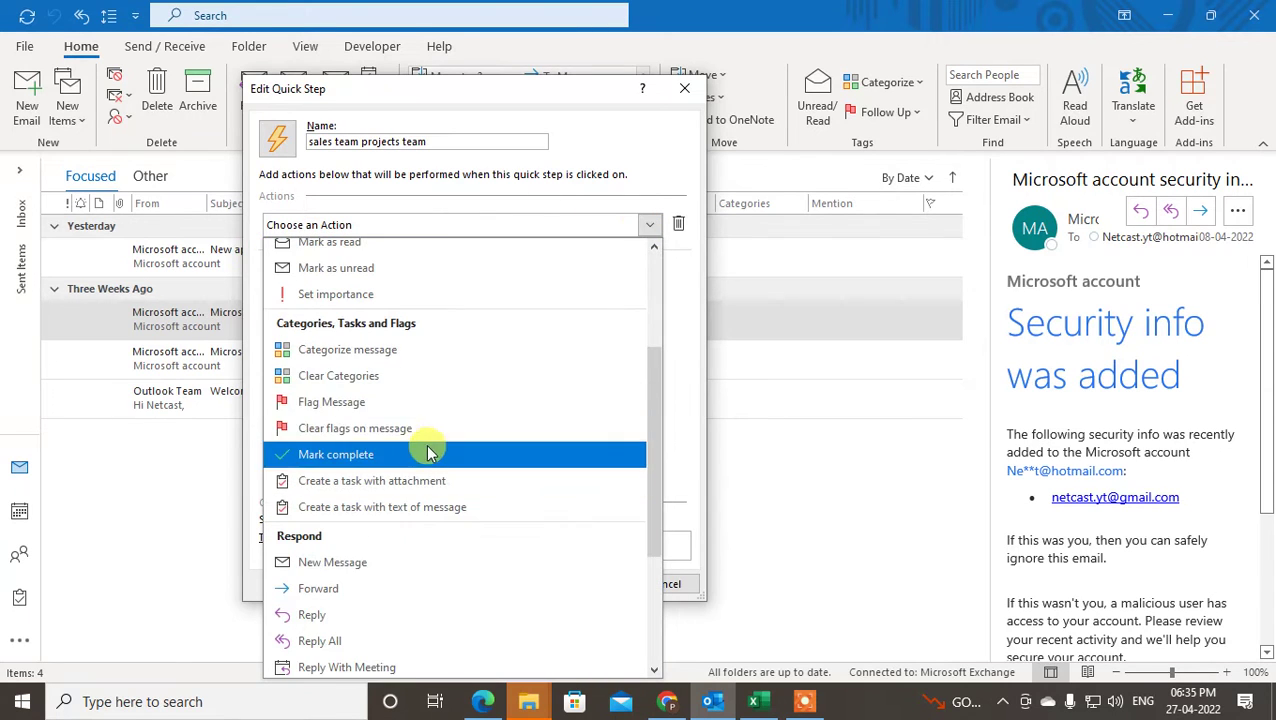
click(340, 562)
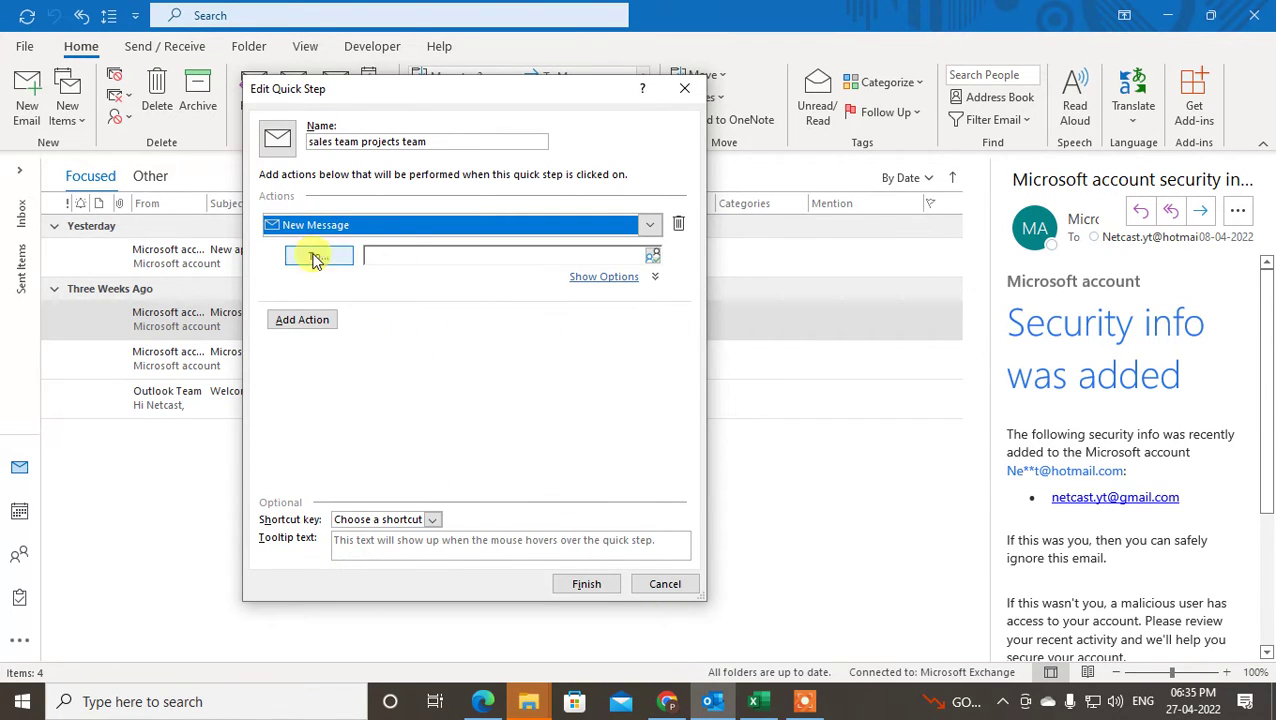
click(610, 276)
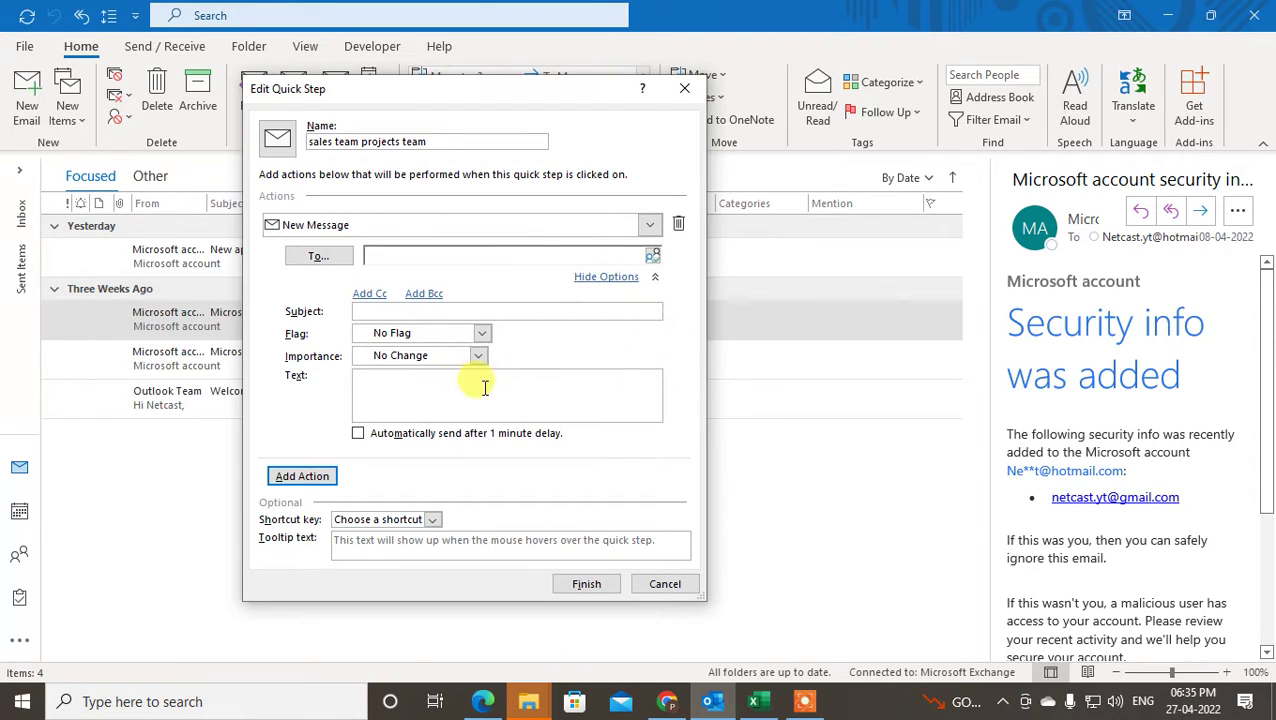
click(366, 311)
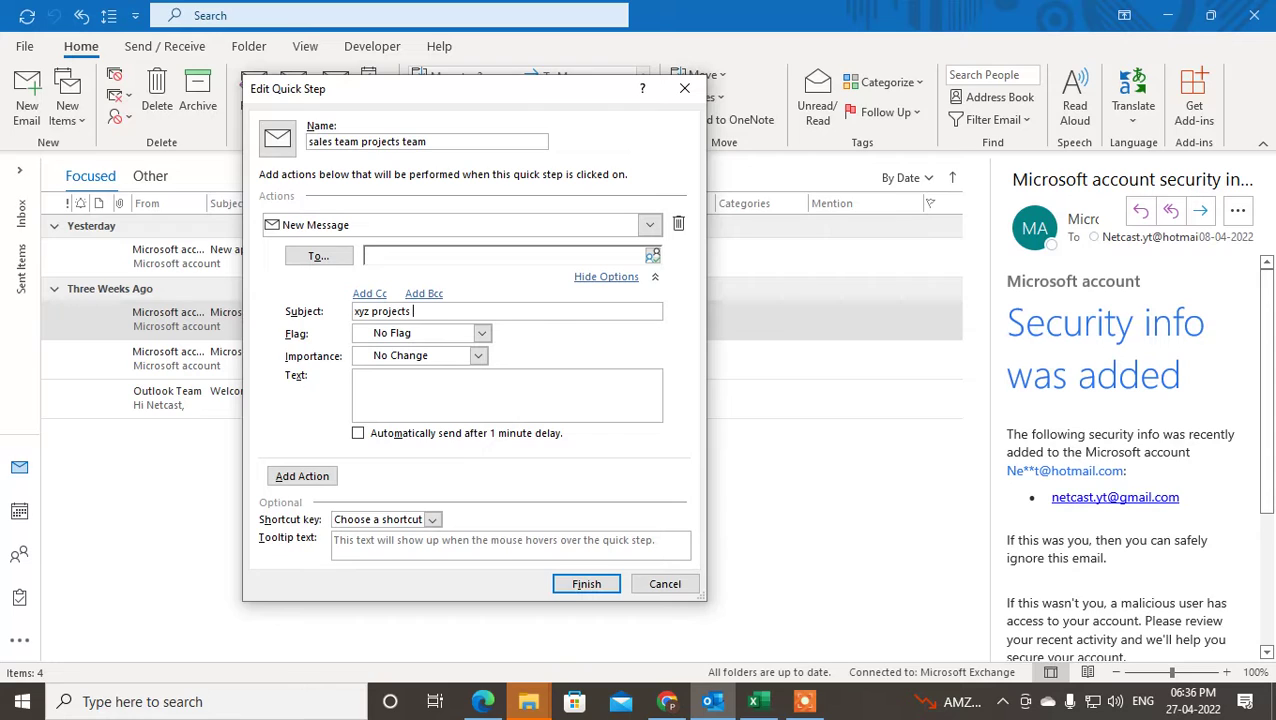
click(420, 377)
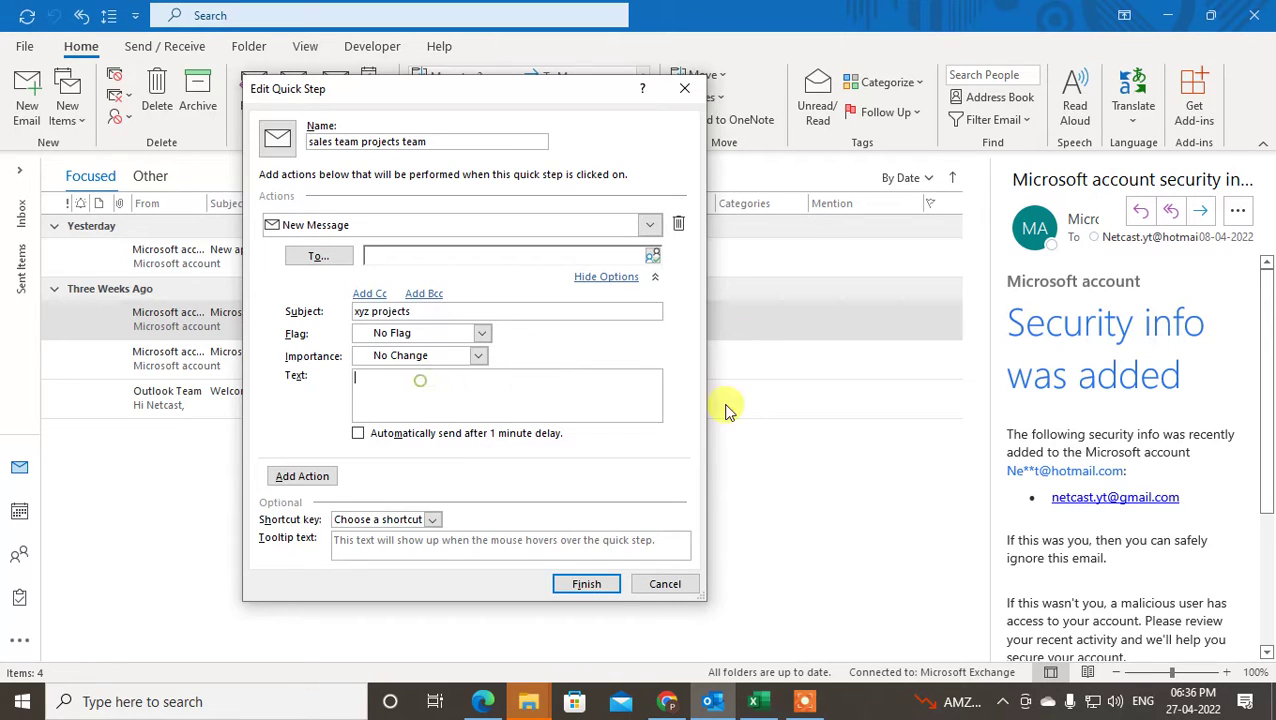
text(hello team,)
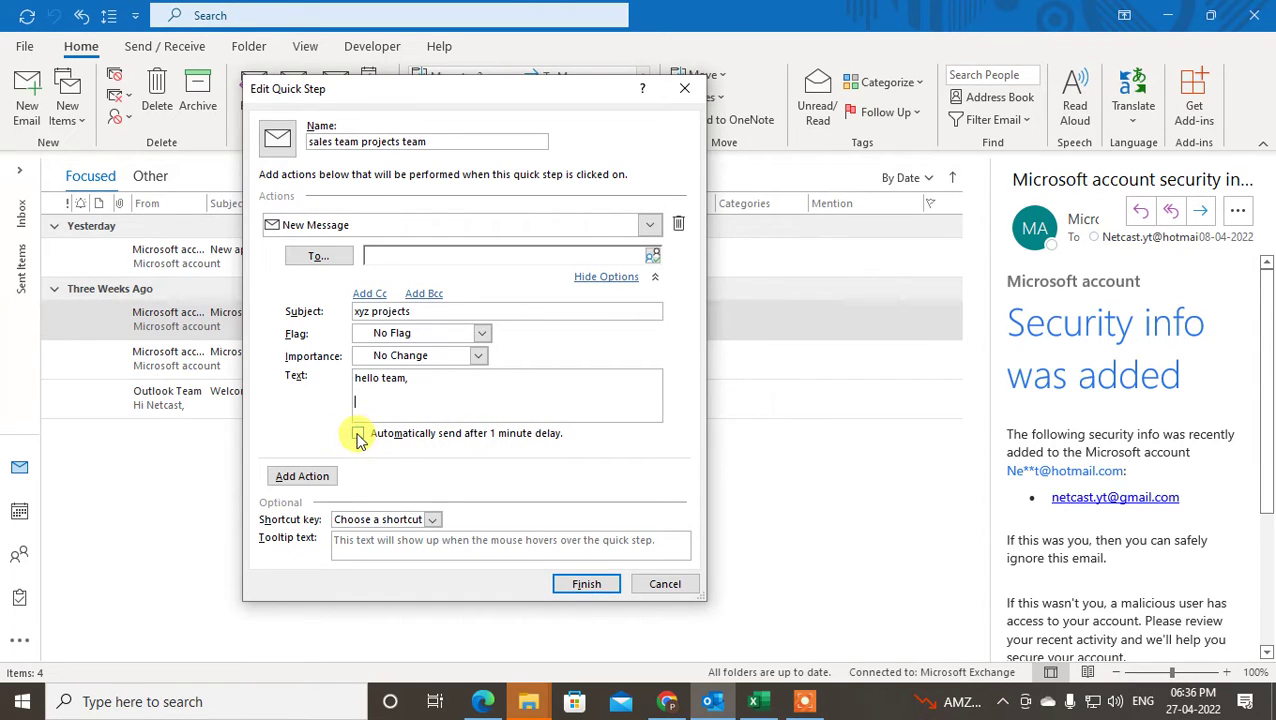
- Add three recipients to the Quick Step: two listed addresses and a contact from Contacts
click(311, 255)
double_click(285, 255)
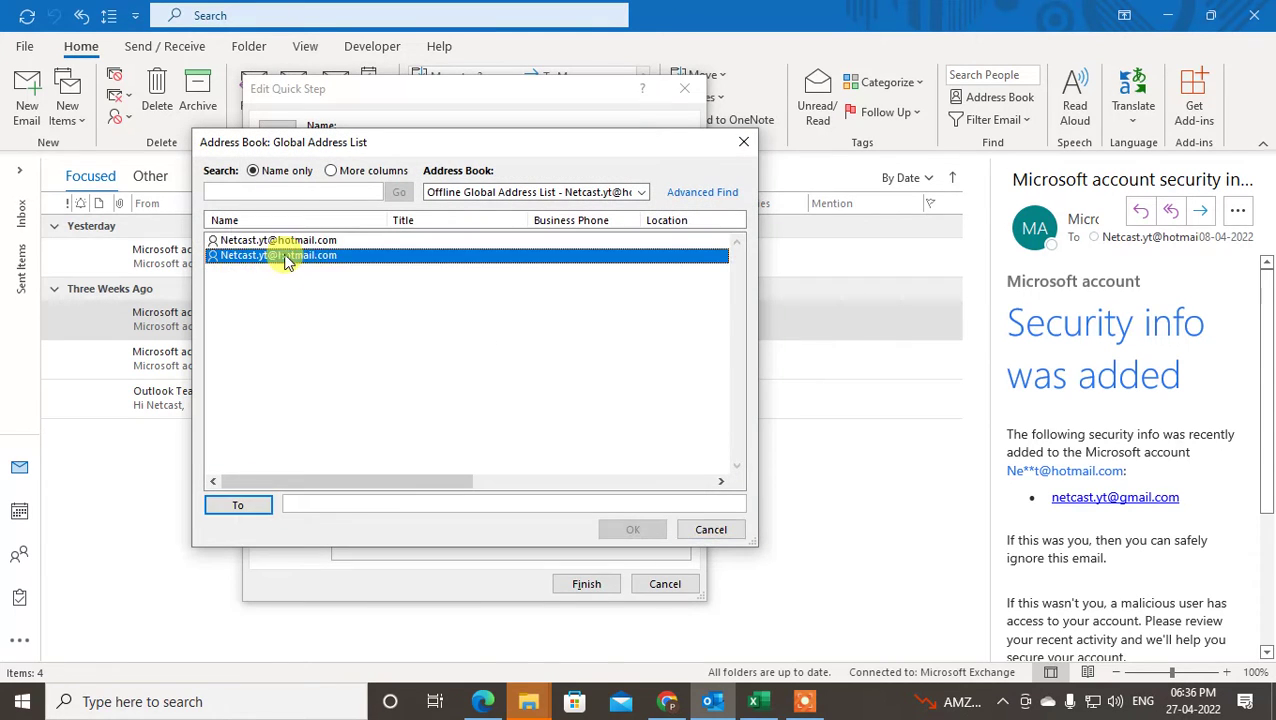
double_click(238, 241)
click(530, 192)
click(520, 222)
double_click(262, 256)
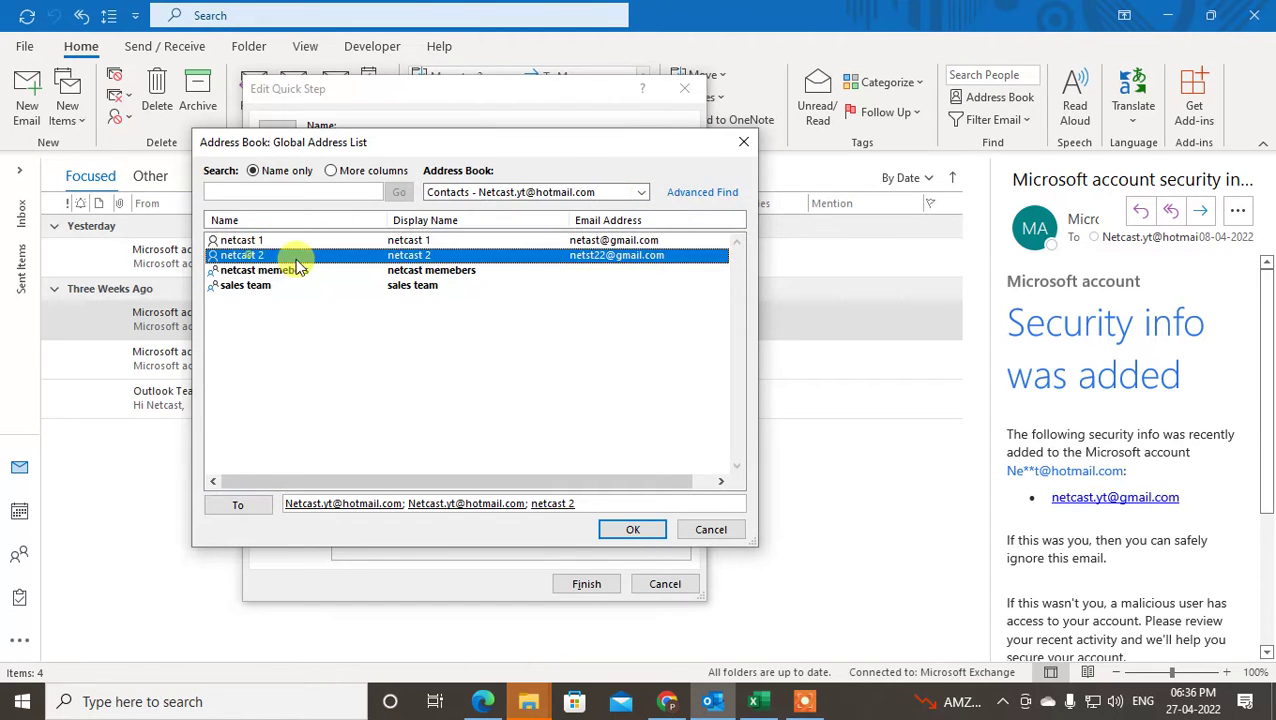
click(638, 529)
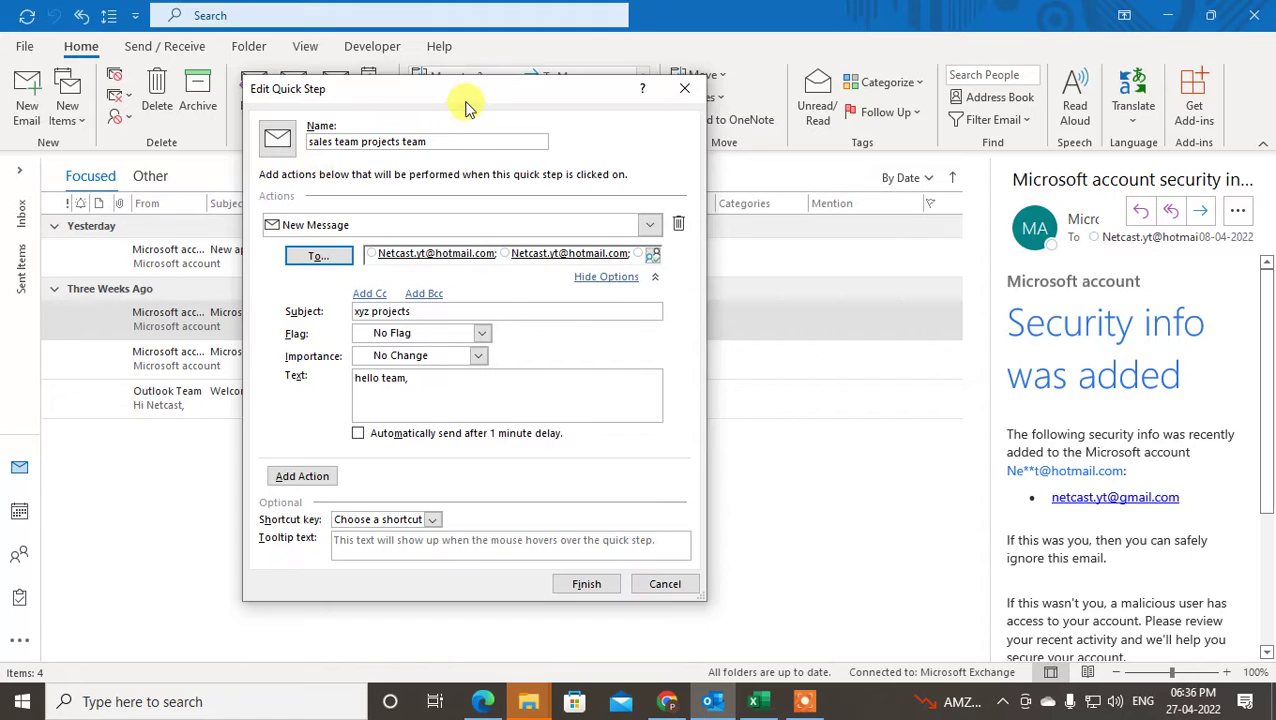
- Leave the shortcut key unset, remove the empty extra action, and save the Quick Step
drag(461, 98, 474, 80)
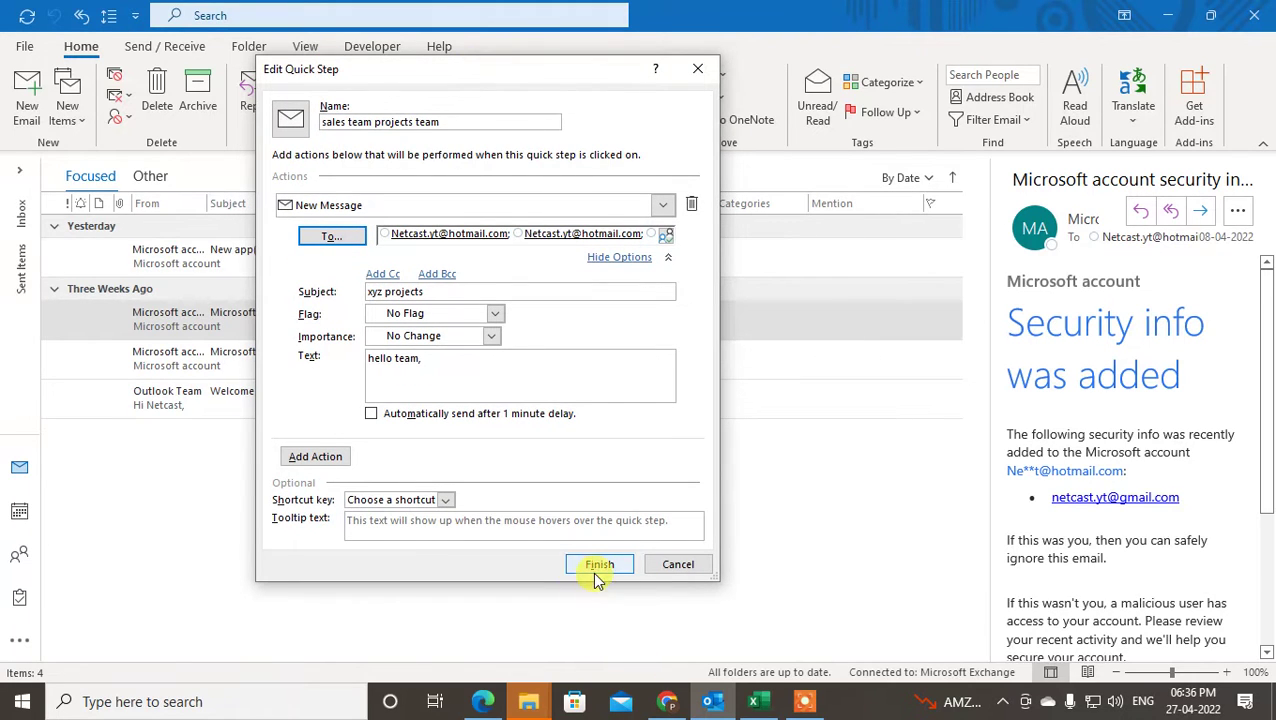
click(445, 500)
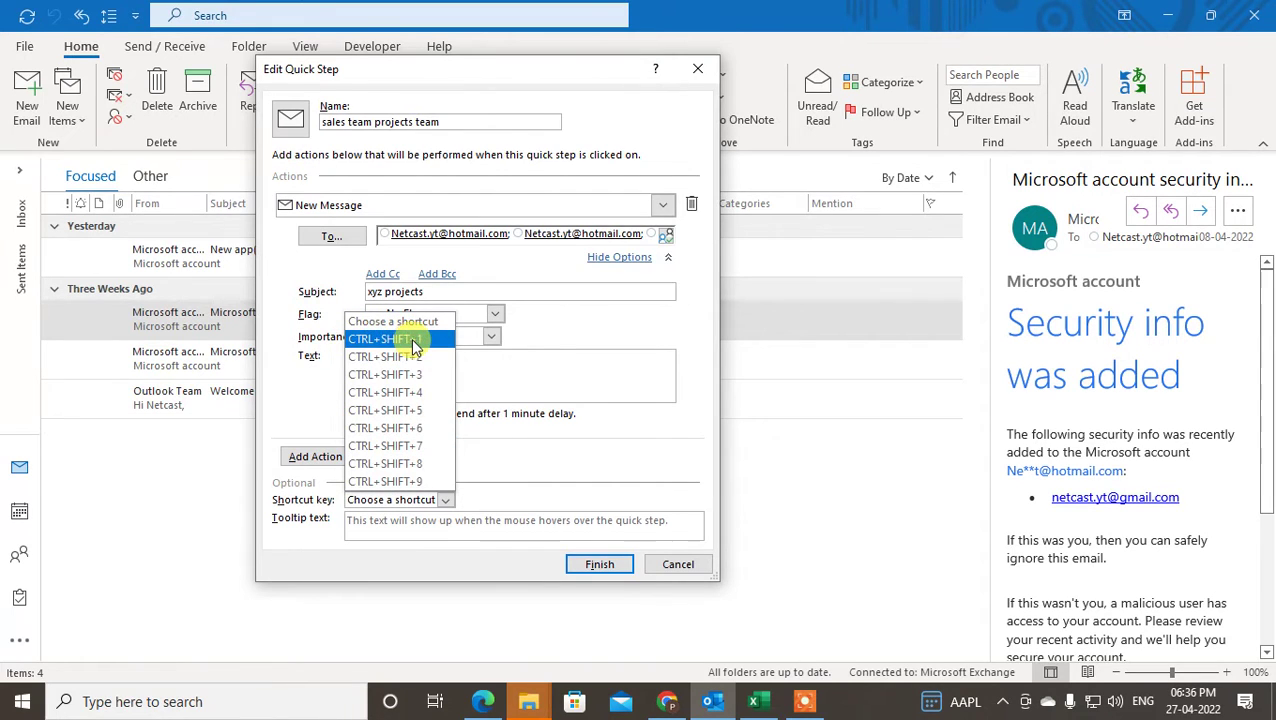
click(295, 384)
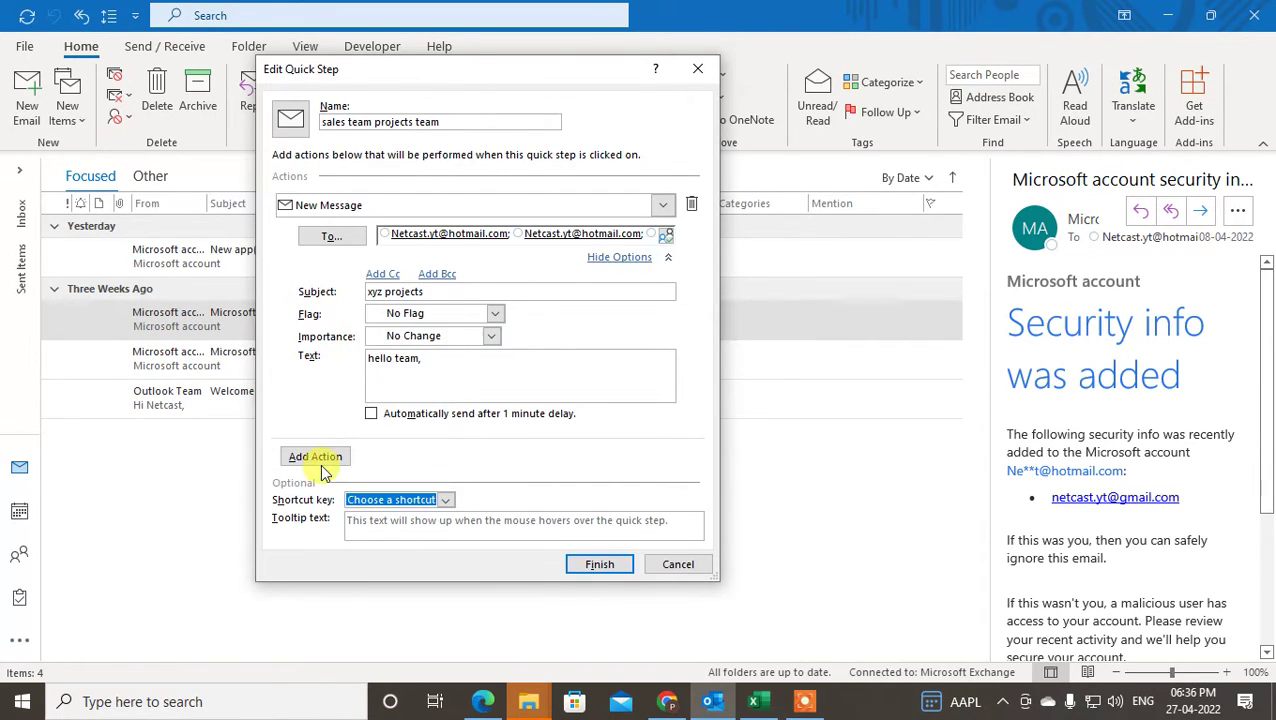
click(318, 458)
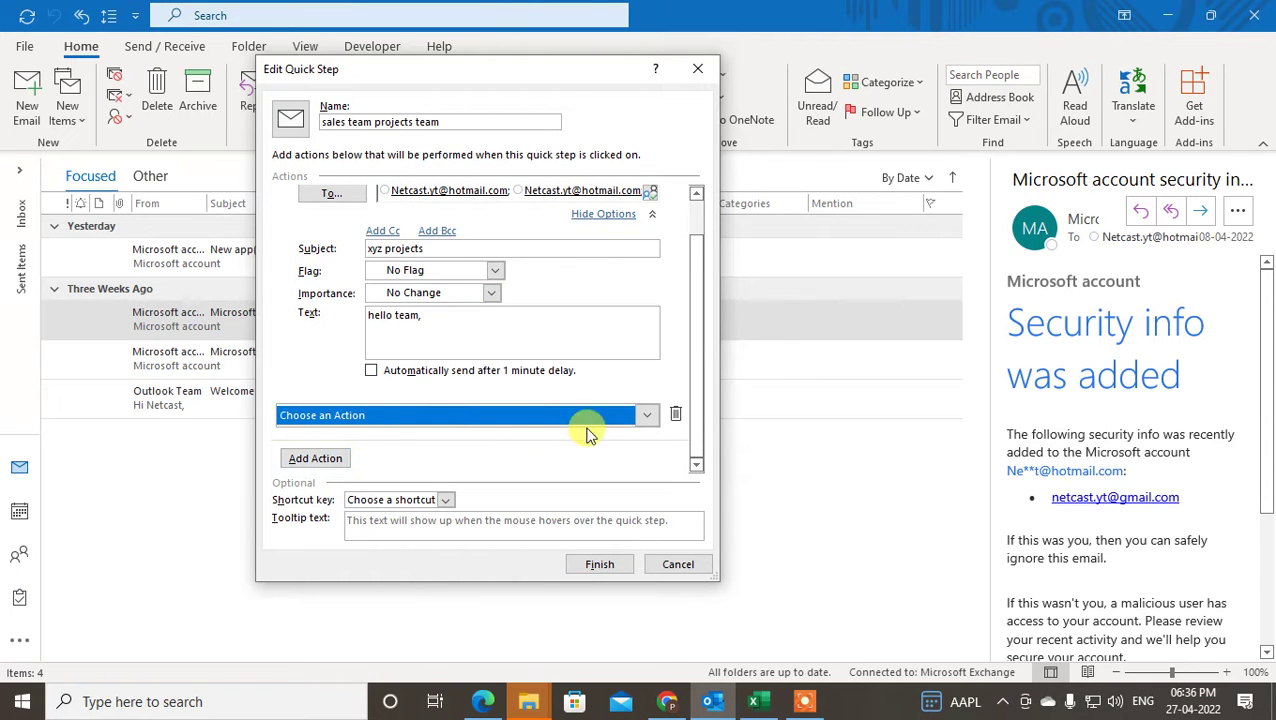
click(646, 415)
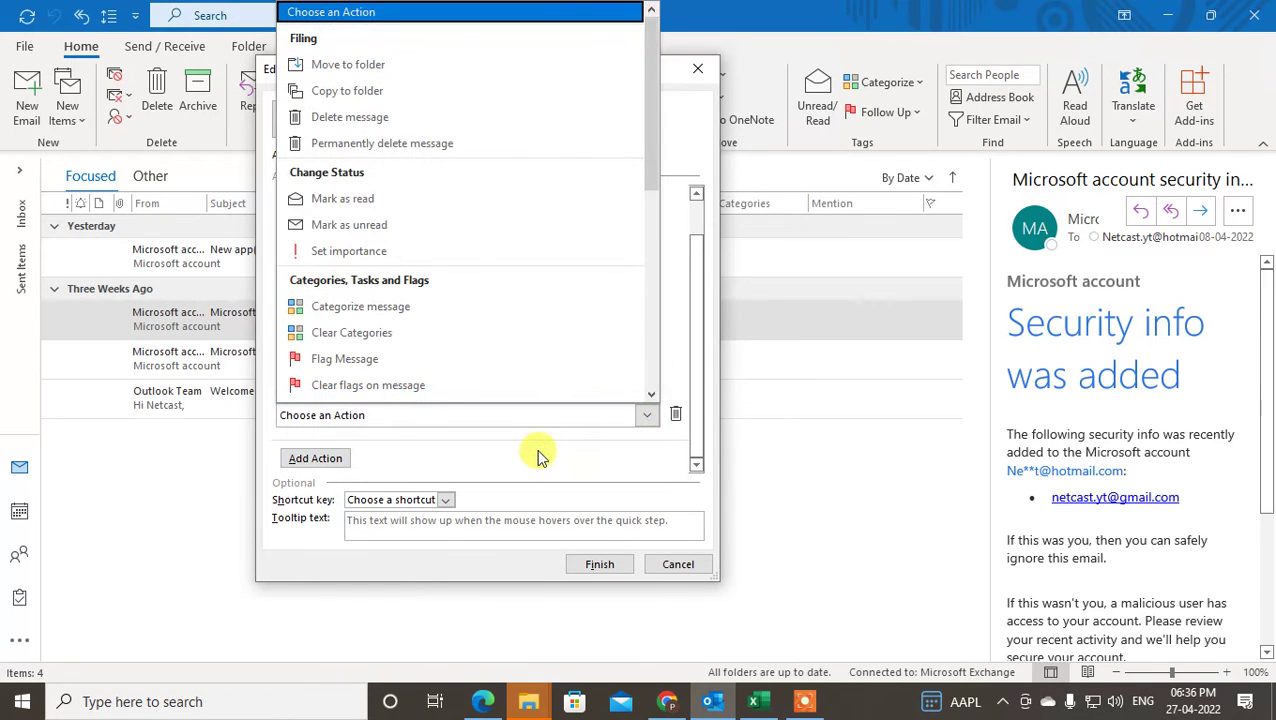
click(537, 455)
click(676, 414)
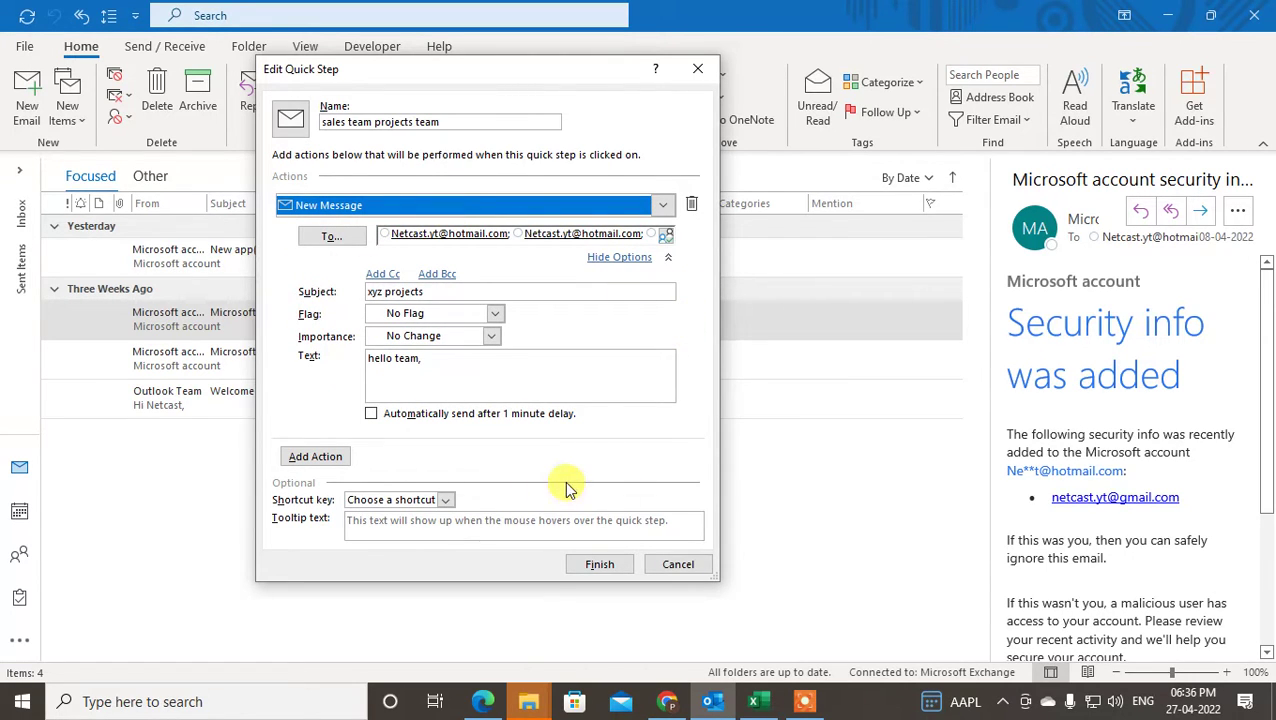
click(600, 564)
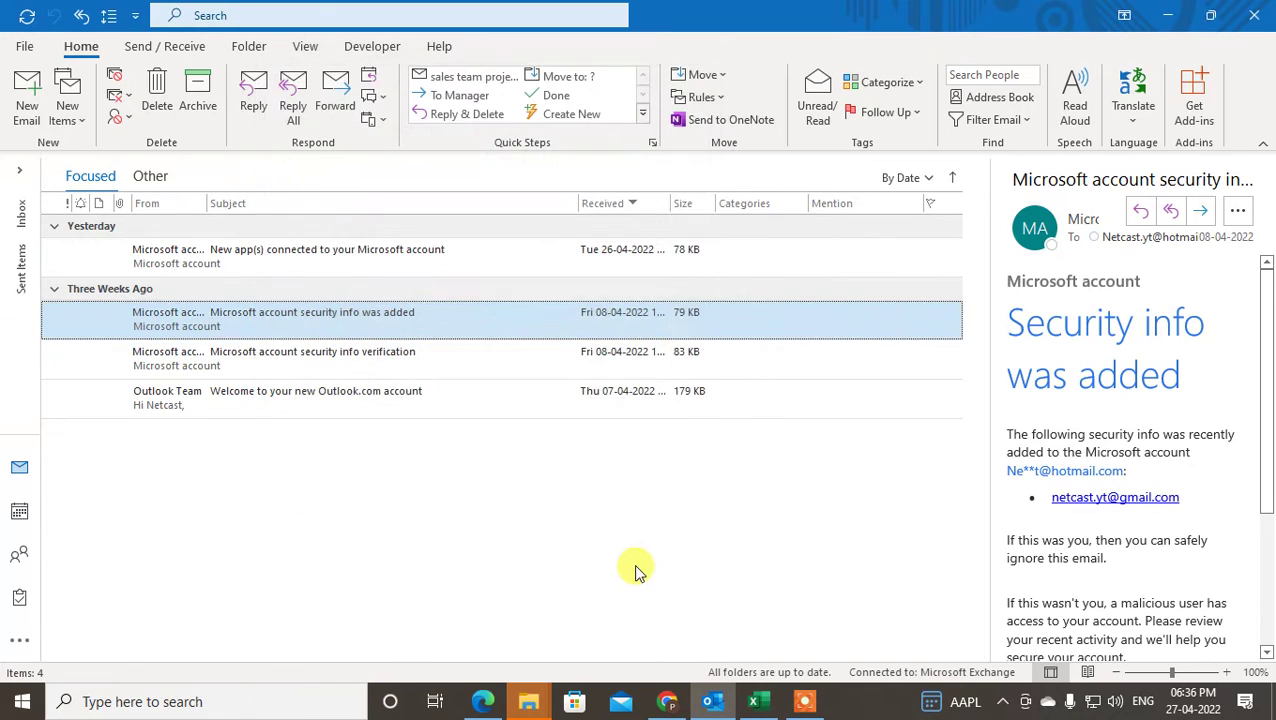
- Run the 'sales team projects team' Quick Step, send the generated 'xyz projects' message, and close it
click(481, 74)
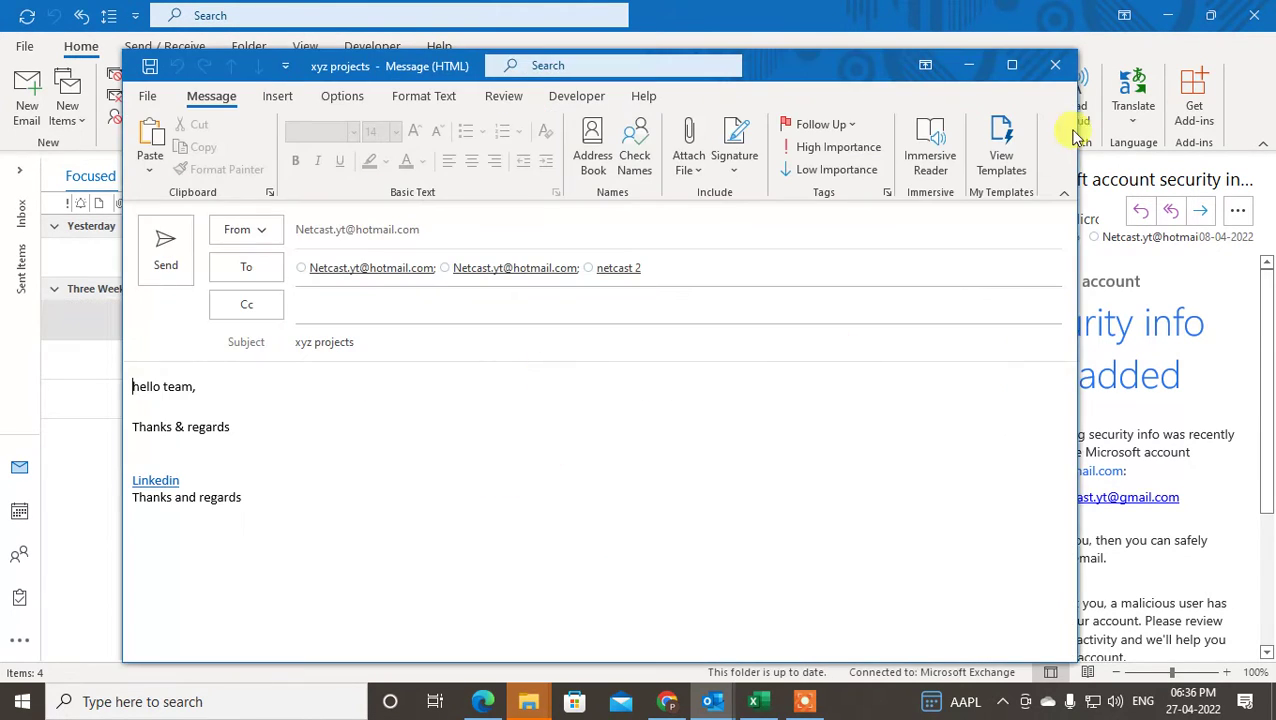
click(1053, 59)
click(443, 78)
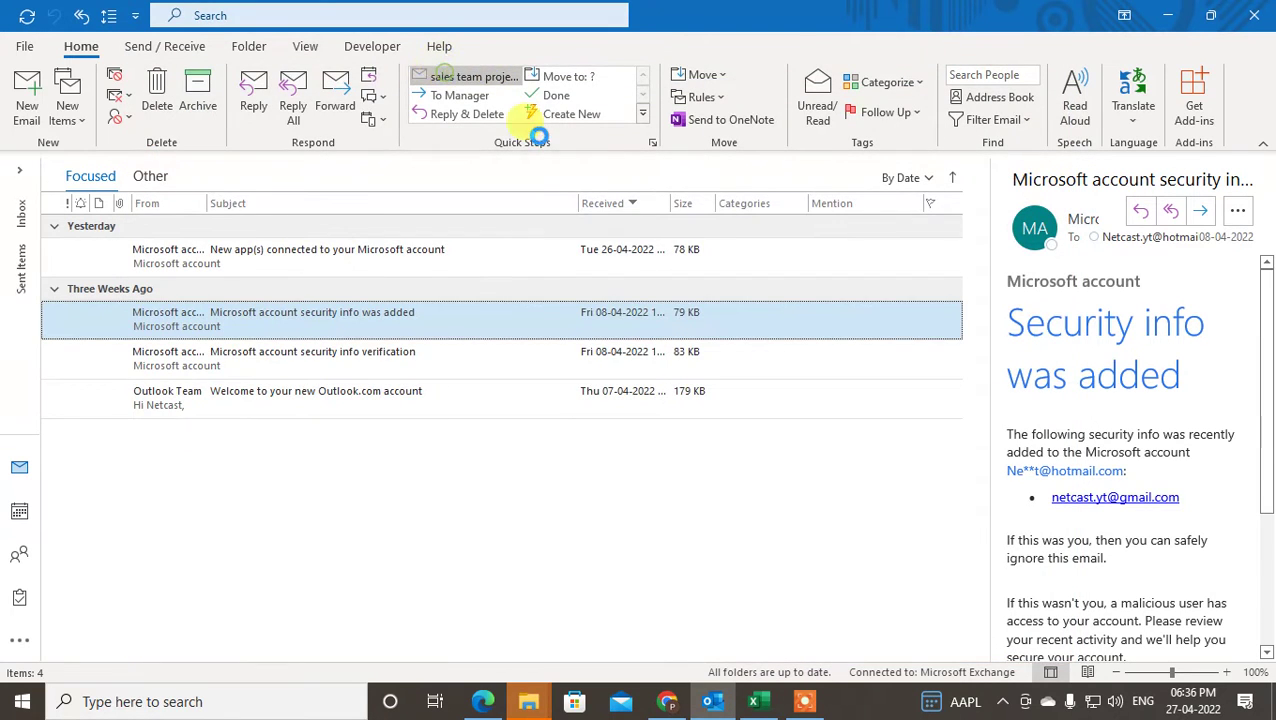
drag(298, 342, 452, 385)
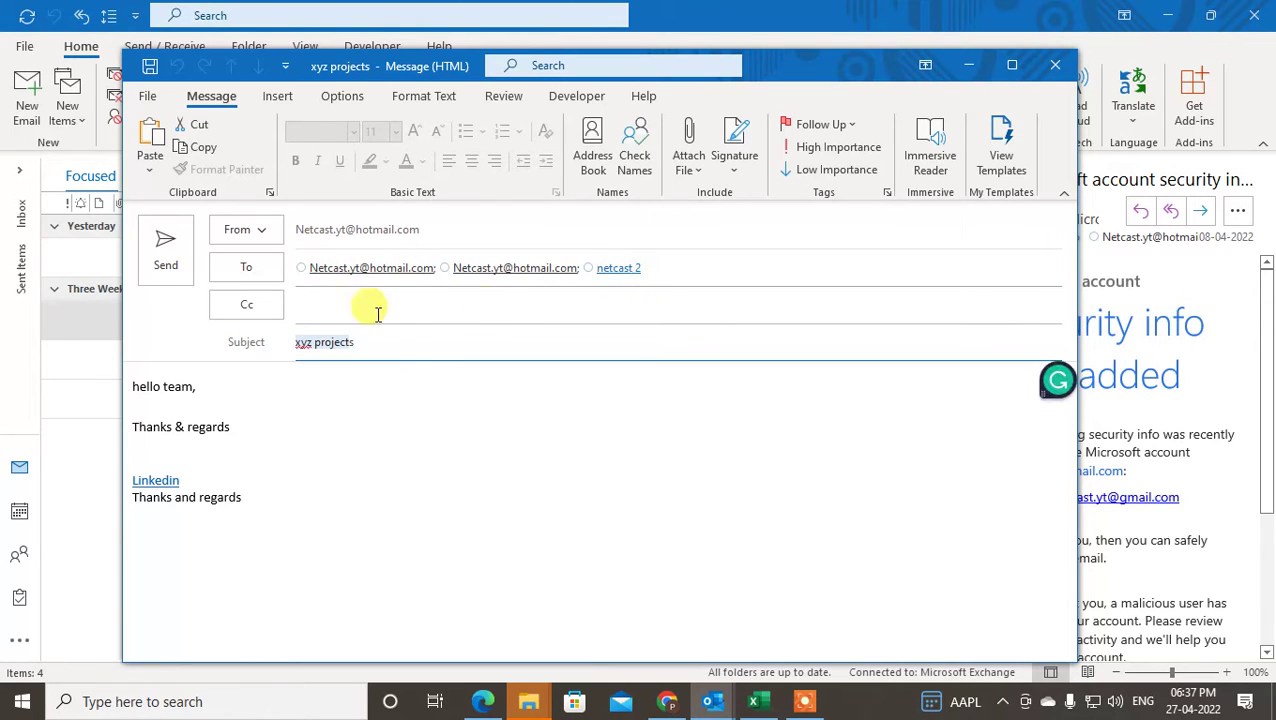
click(134, 388)
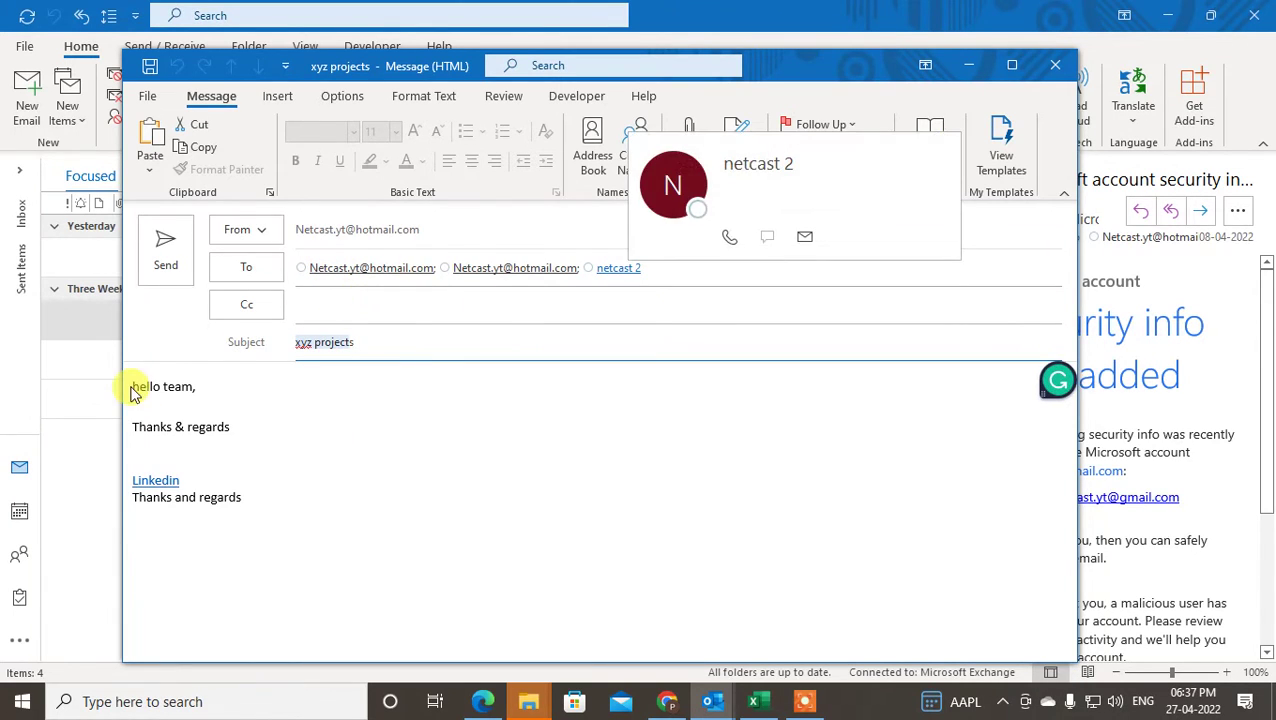
triple_click(182, 388)
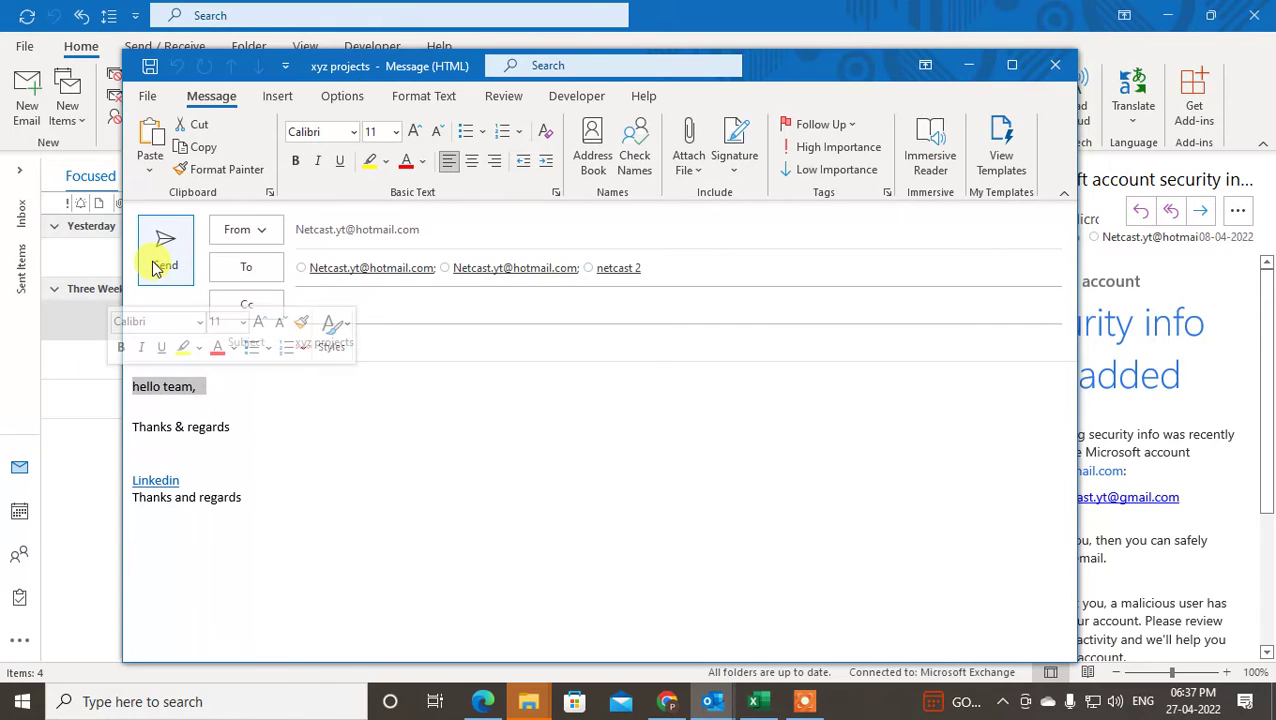
click(214, 390)
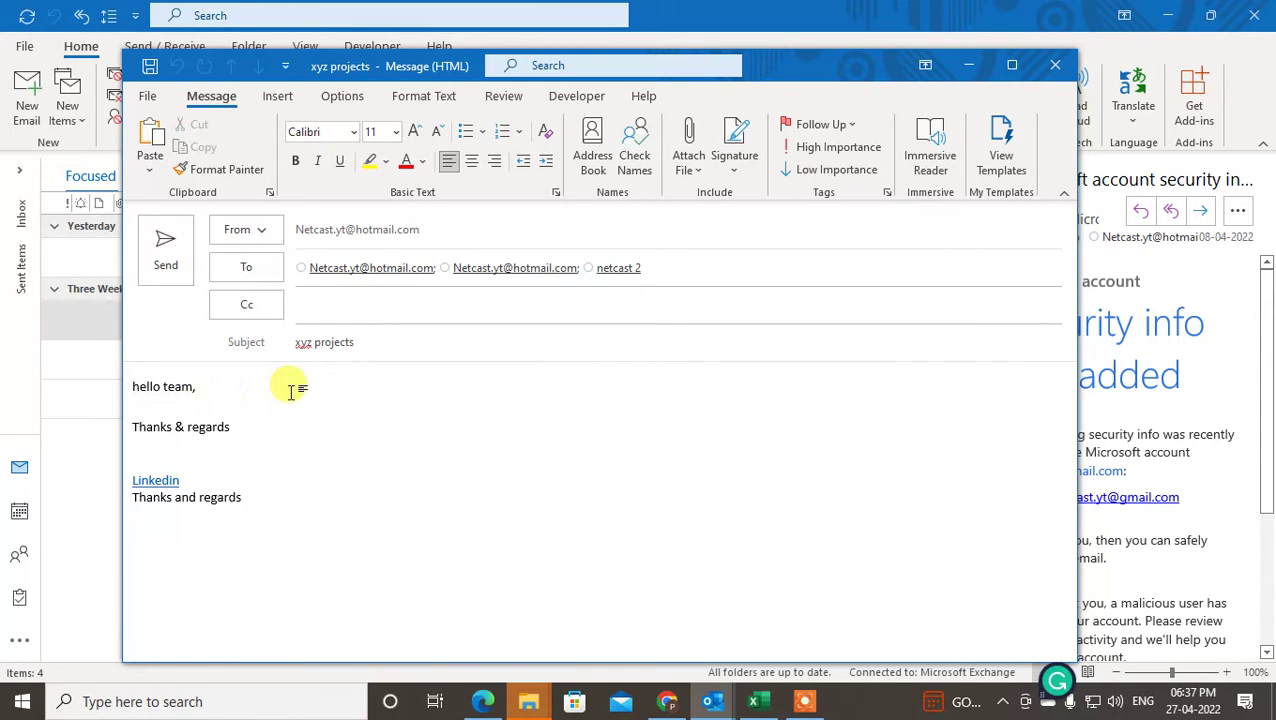
click(172, 270)
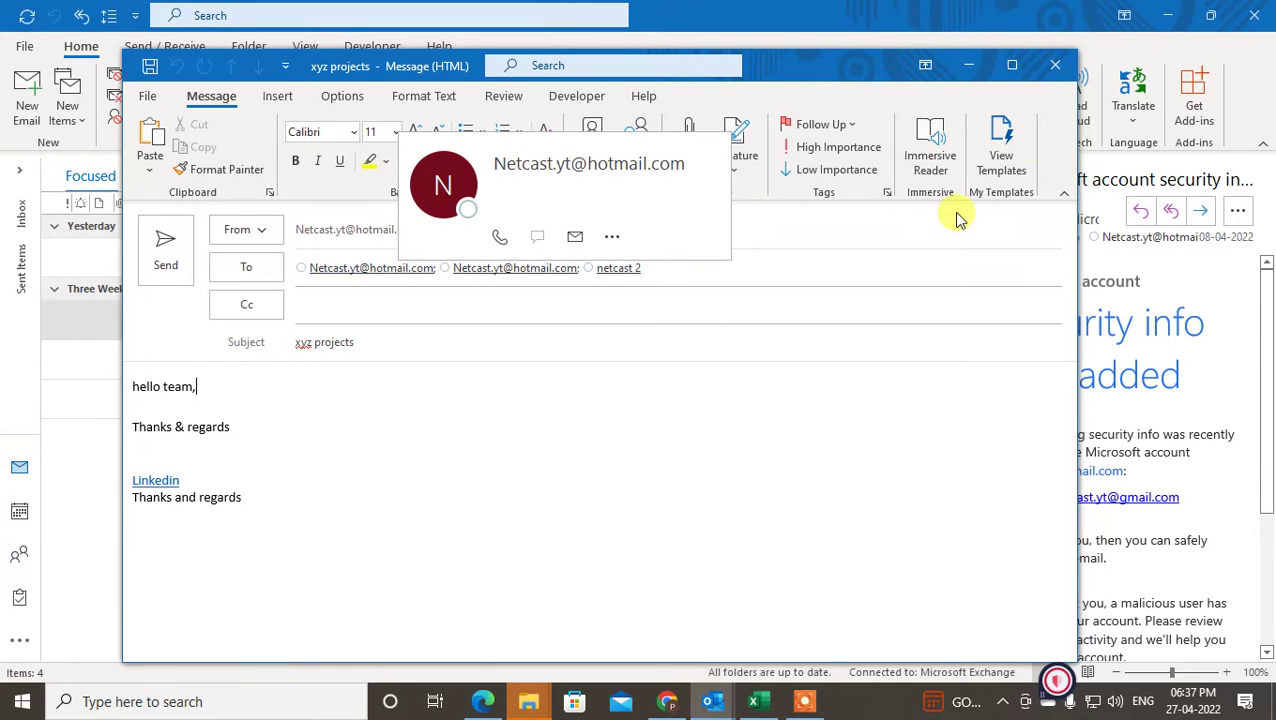
click(1052, 70)
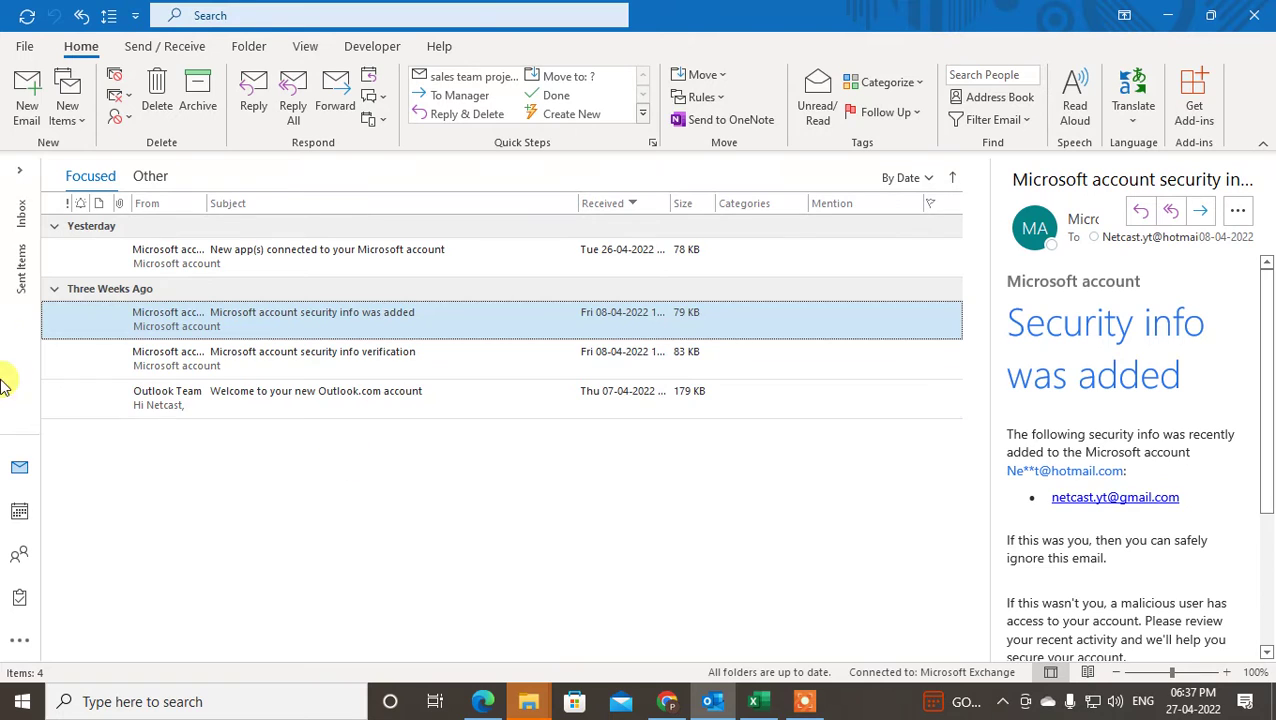
- Open People from the expanded folder pane and start a New Contact Group
click(14, 170)
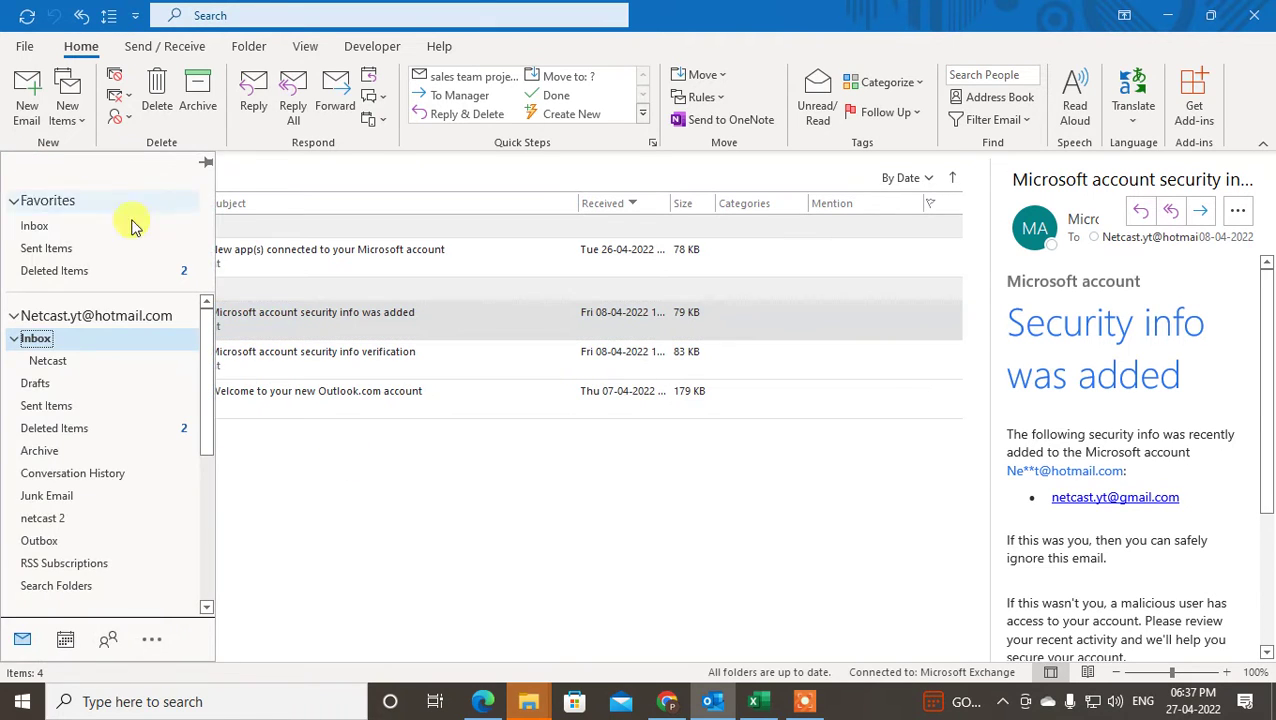
click(110, 641)
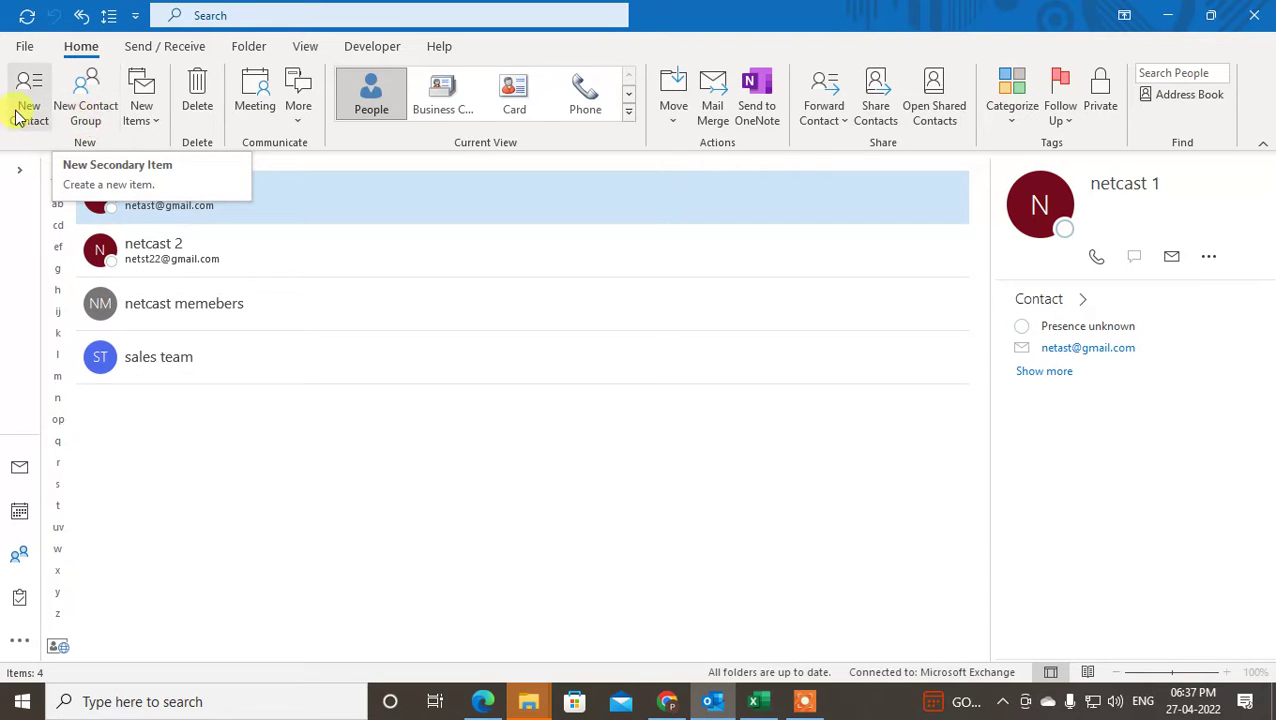
click(90, 110)
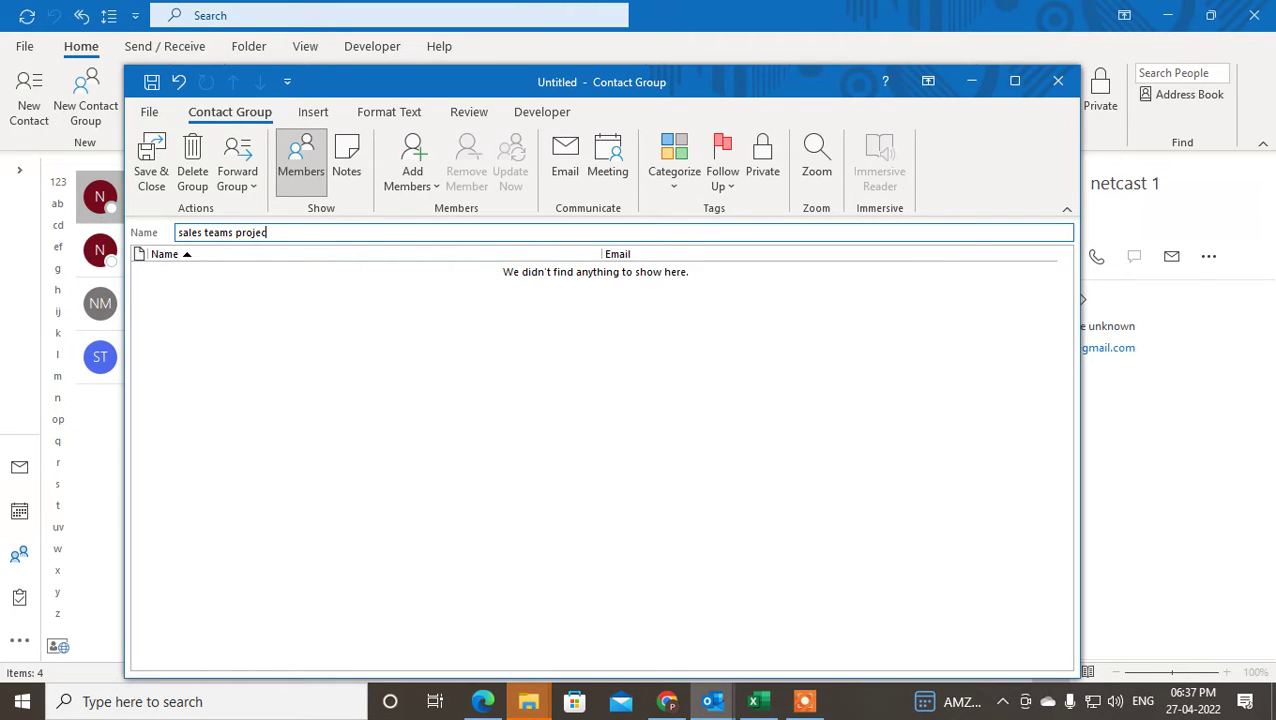
- Name the group 'sales teams projects' and pick netcast 1 and netcast 2 from Outlook Contacts
click(242, 325)
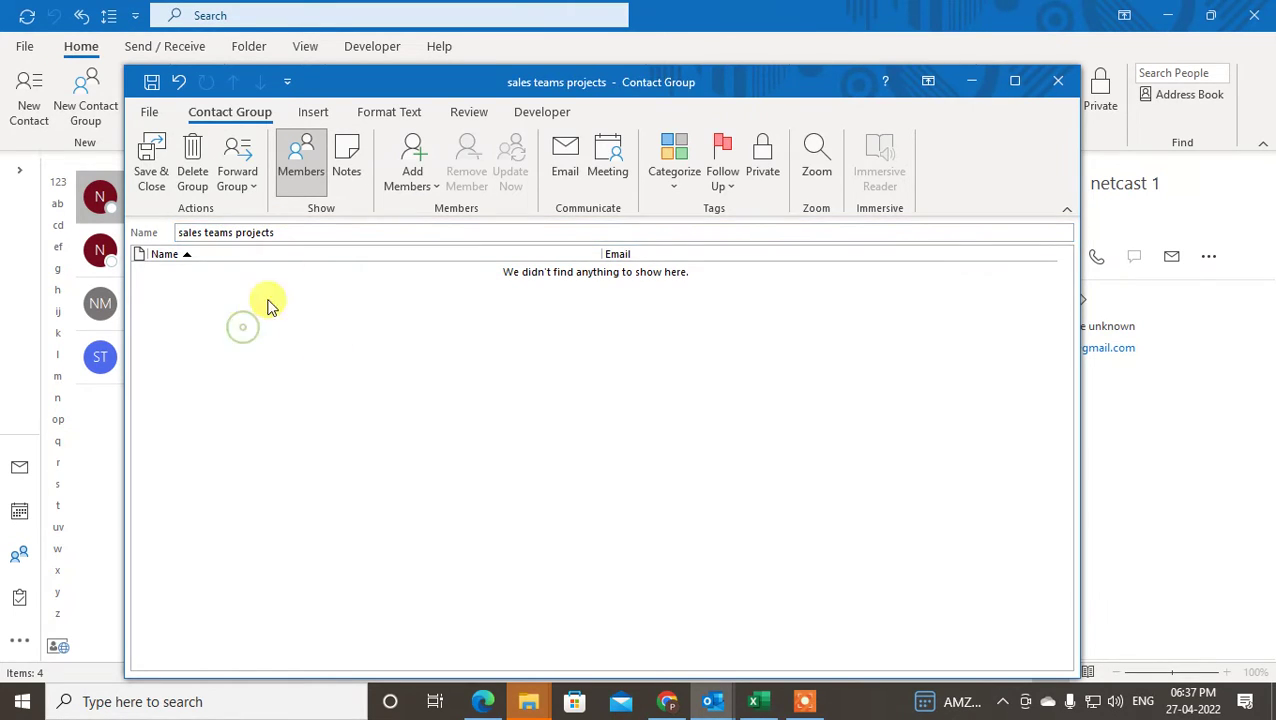
click(408, 162)
click(458, 211)
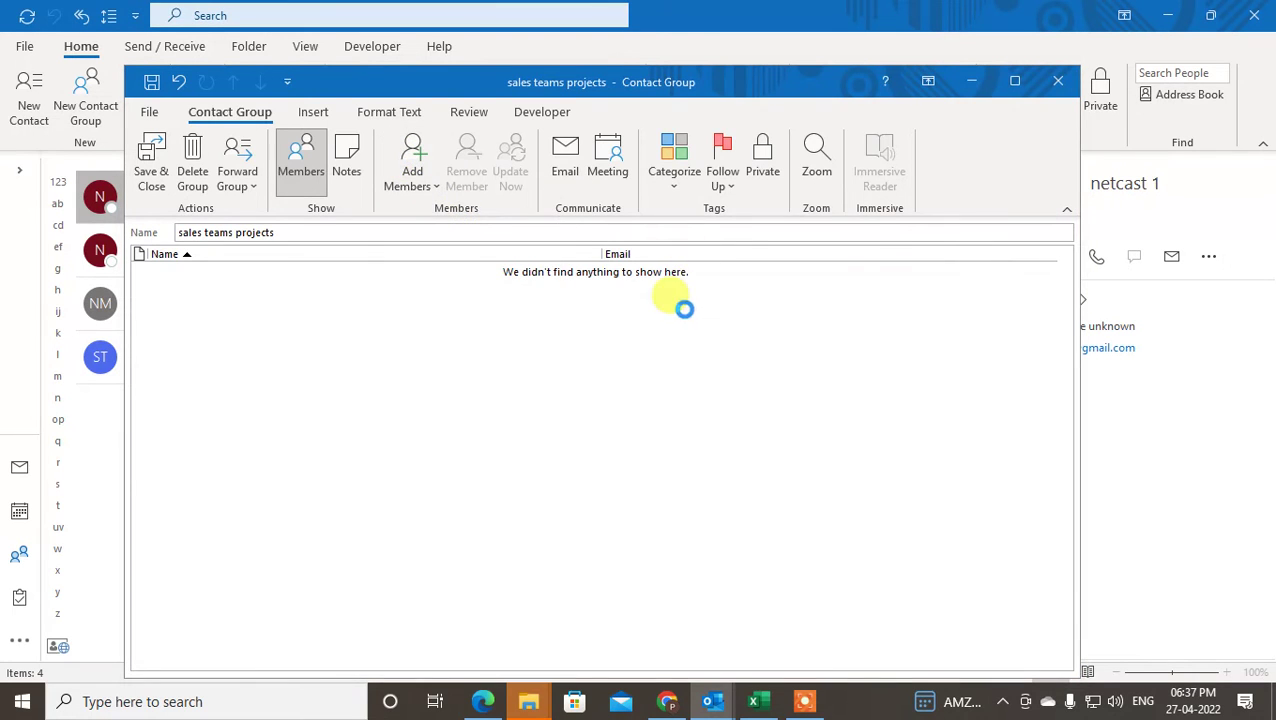
double_click(409, 272)
double_click(404, 287)
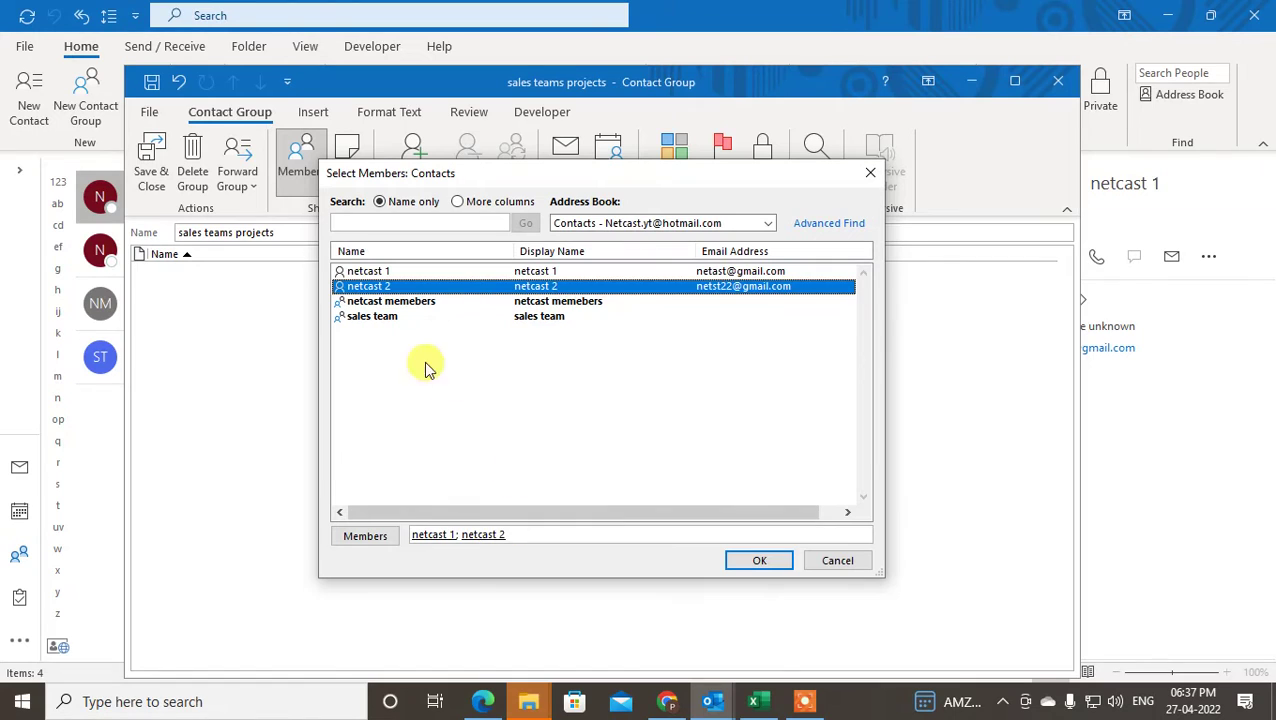
- Add an extra e-mail address to the members field and confirm the three members
click(386, 272)
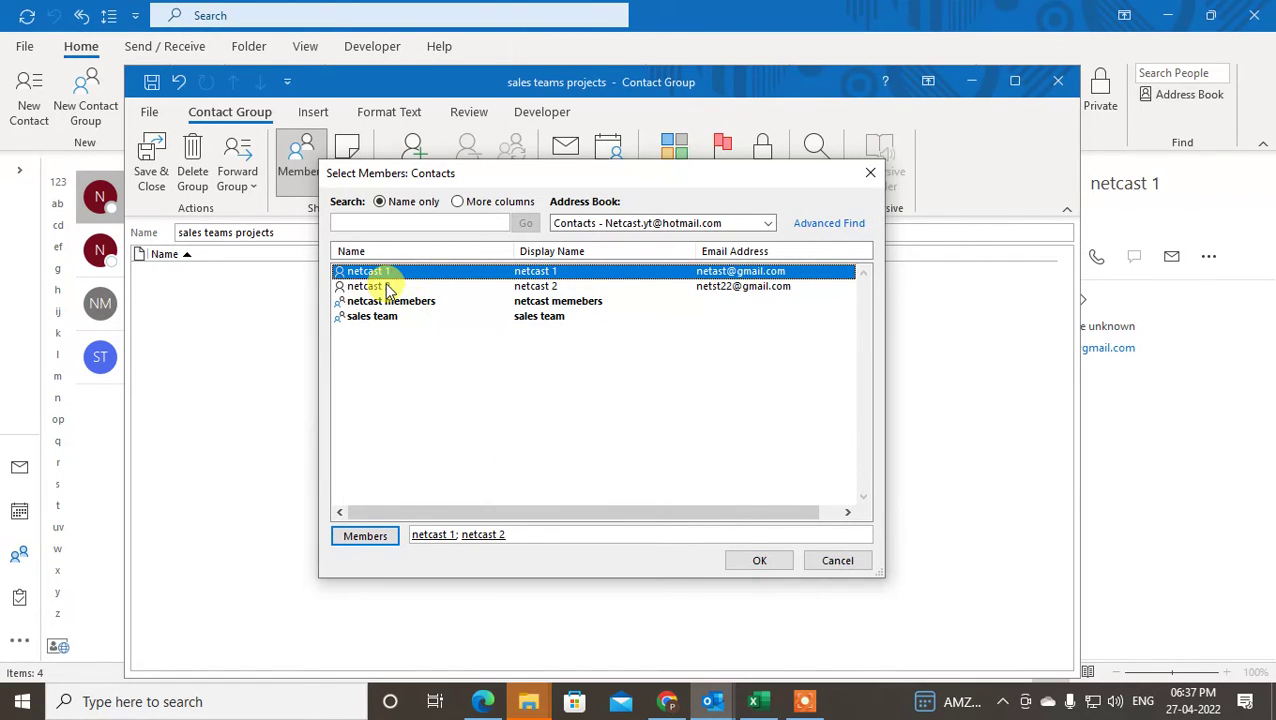
ctrl+click(385, 287)
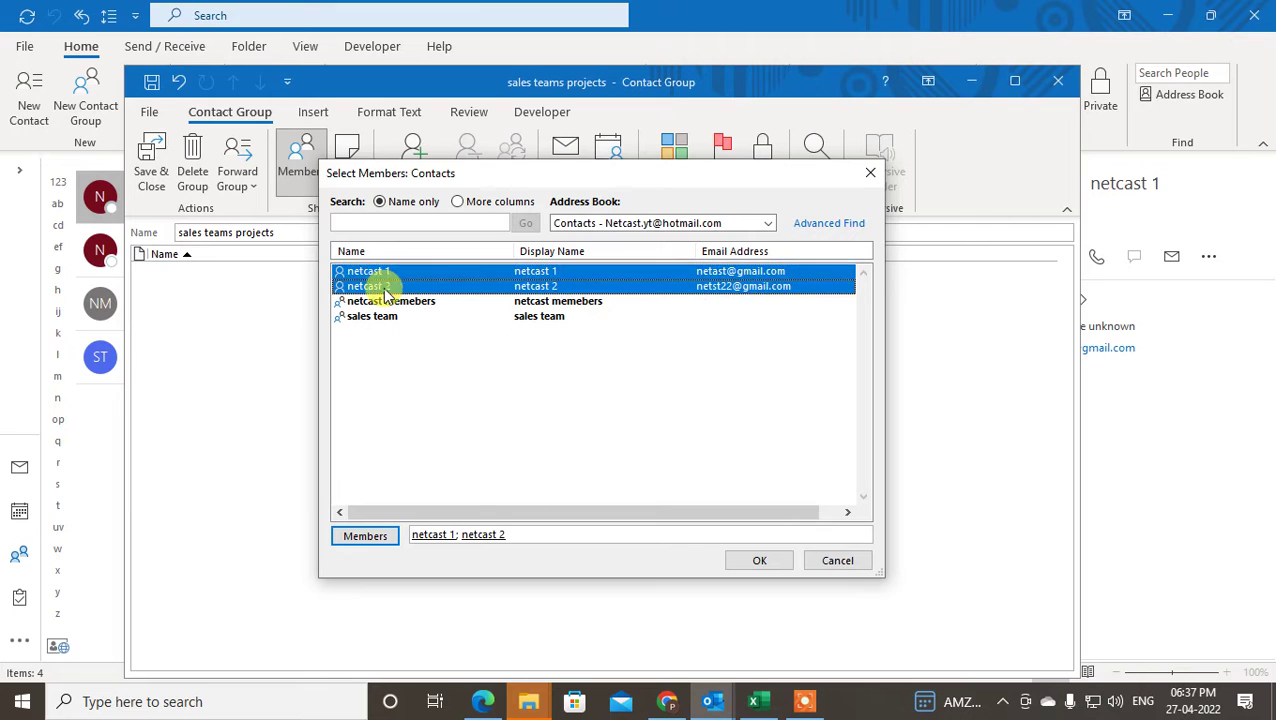
click(395, 271)
ctrl+click(372, 286)
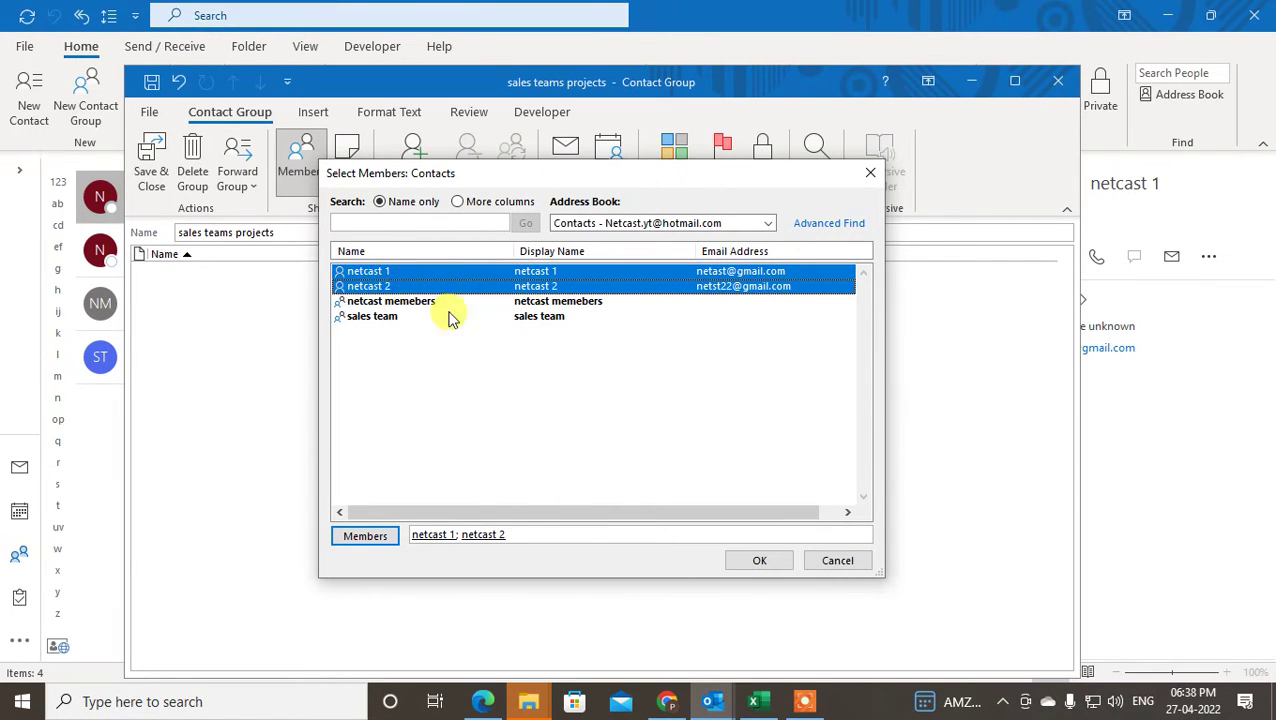
click(530, 535)
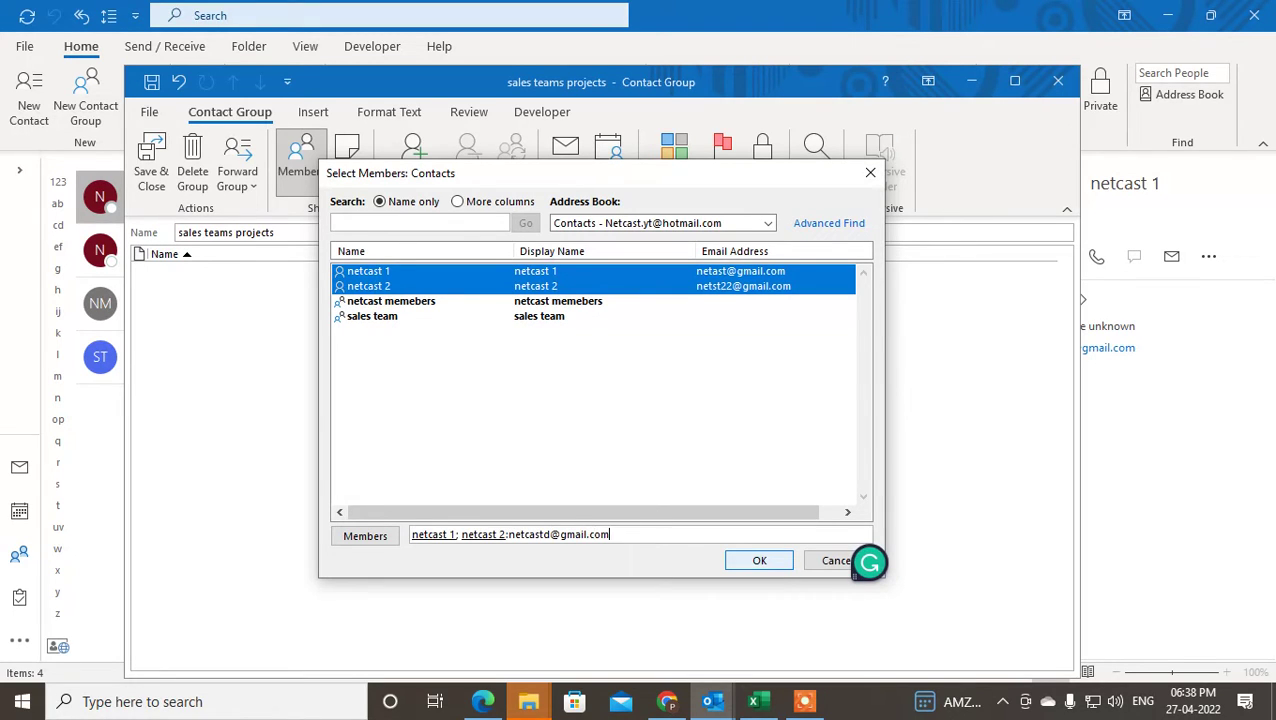
click(758, 561)
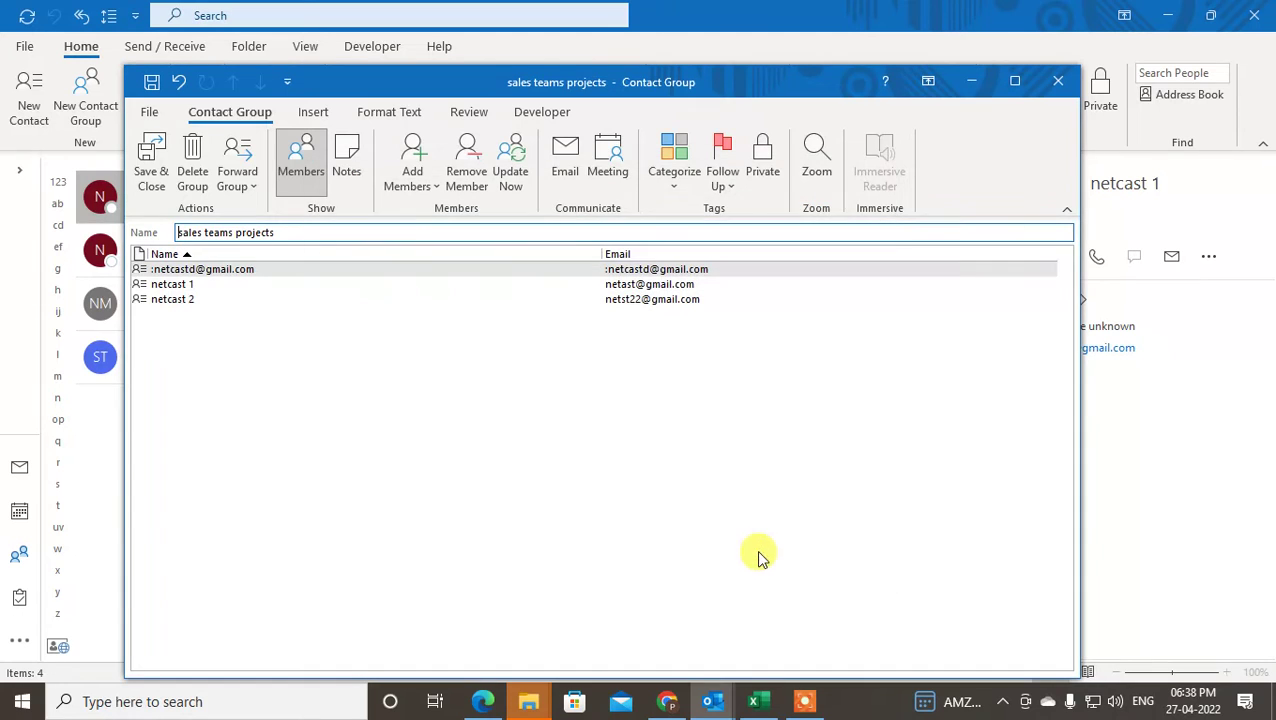
- Review the group's members (extra address, netcast 1, netcast 2), then Save & Close it
click(176, 286)
click(178, 286)
click(180, 270)
click(185, 285)
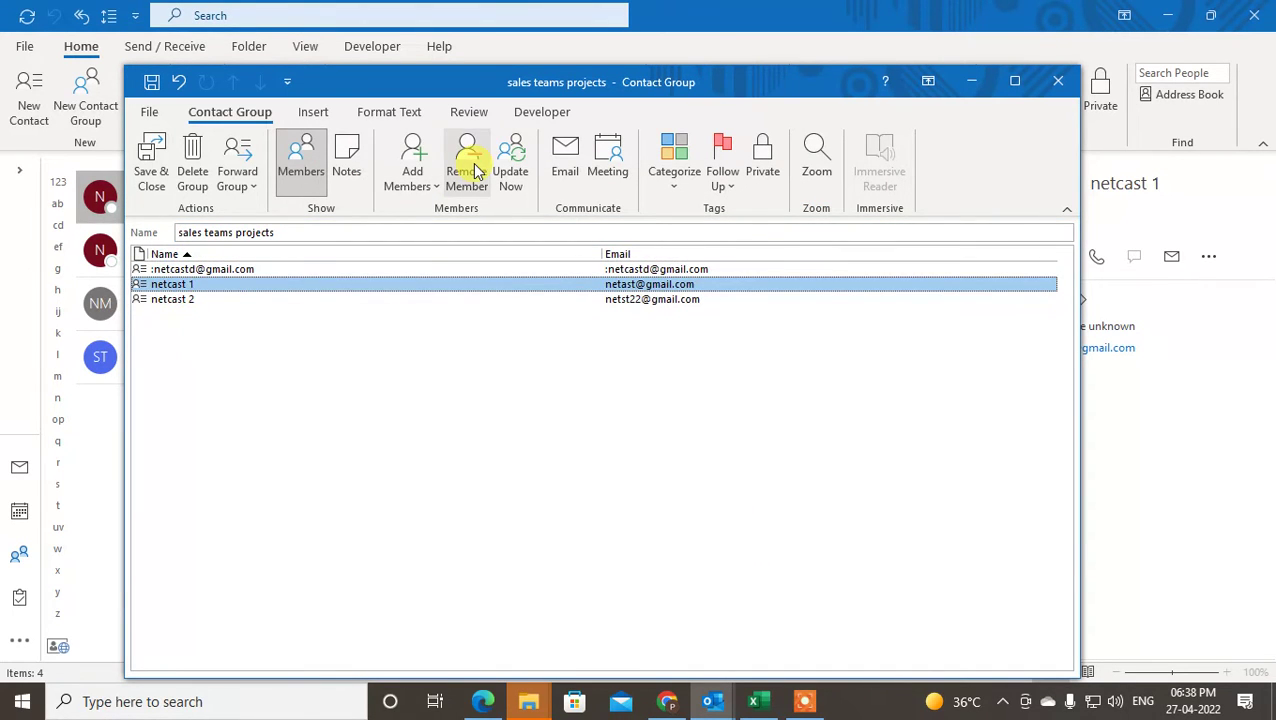
click(195, 301)
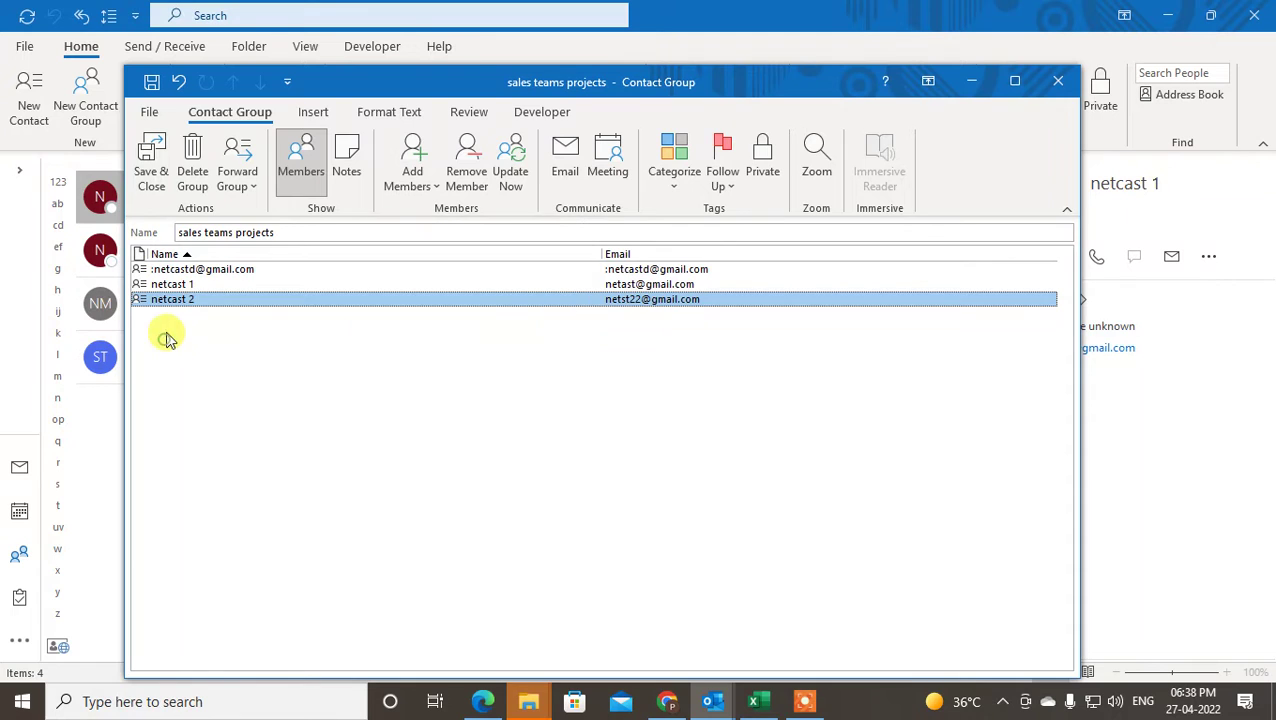
click(183, 286)
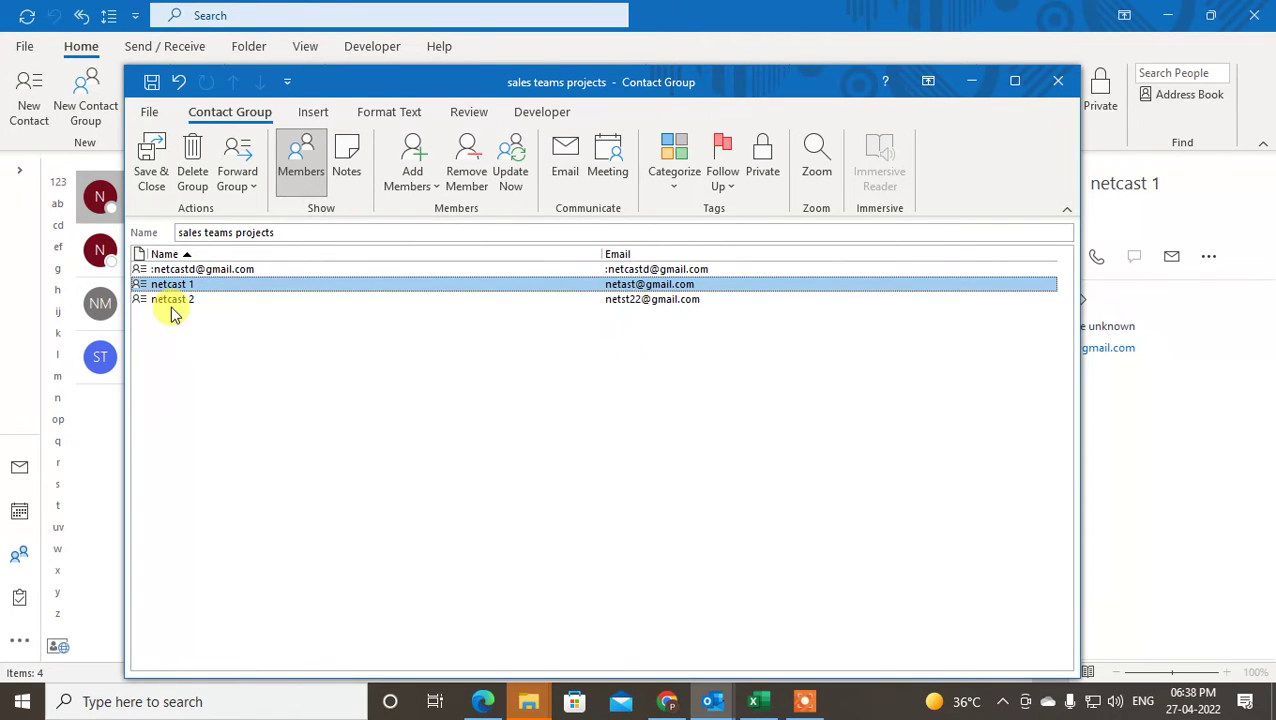
shift+click(190, 300)
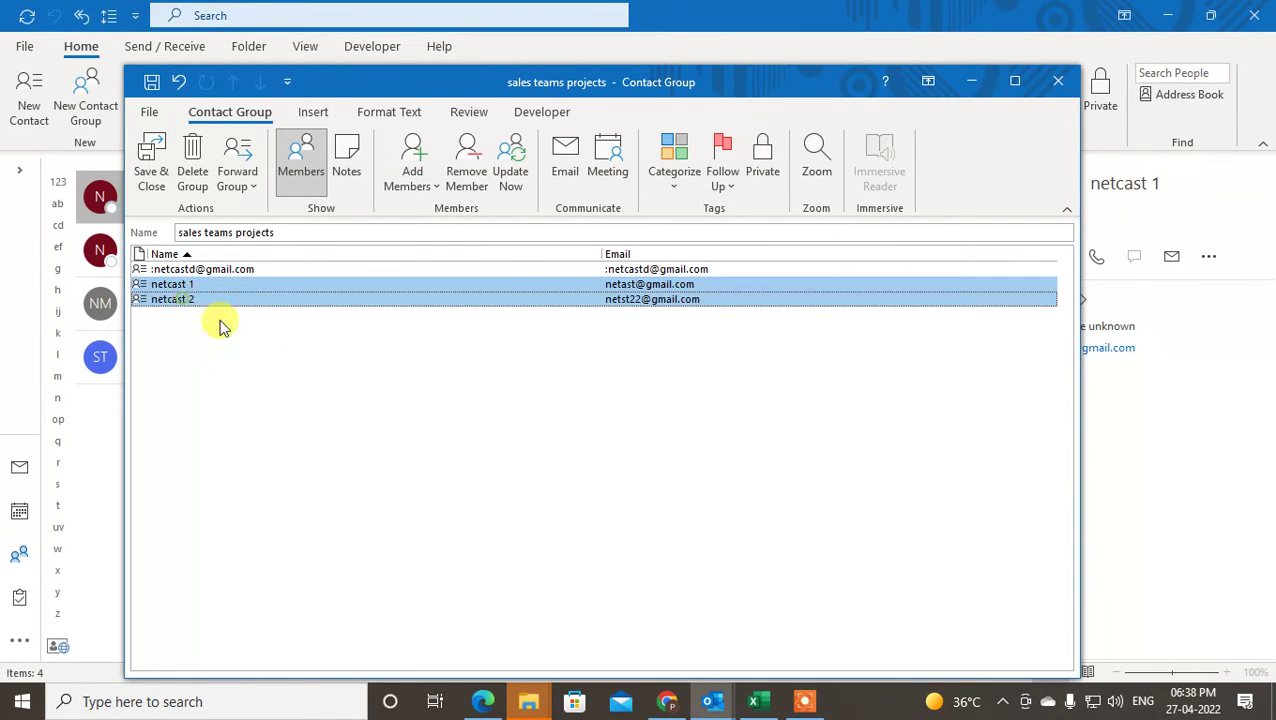
shift+click(160, 268)
shift+click(185, 300)
click(173, 300)
click(174, 287)
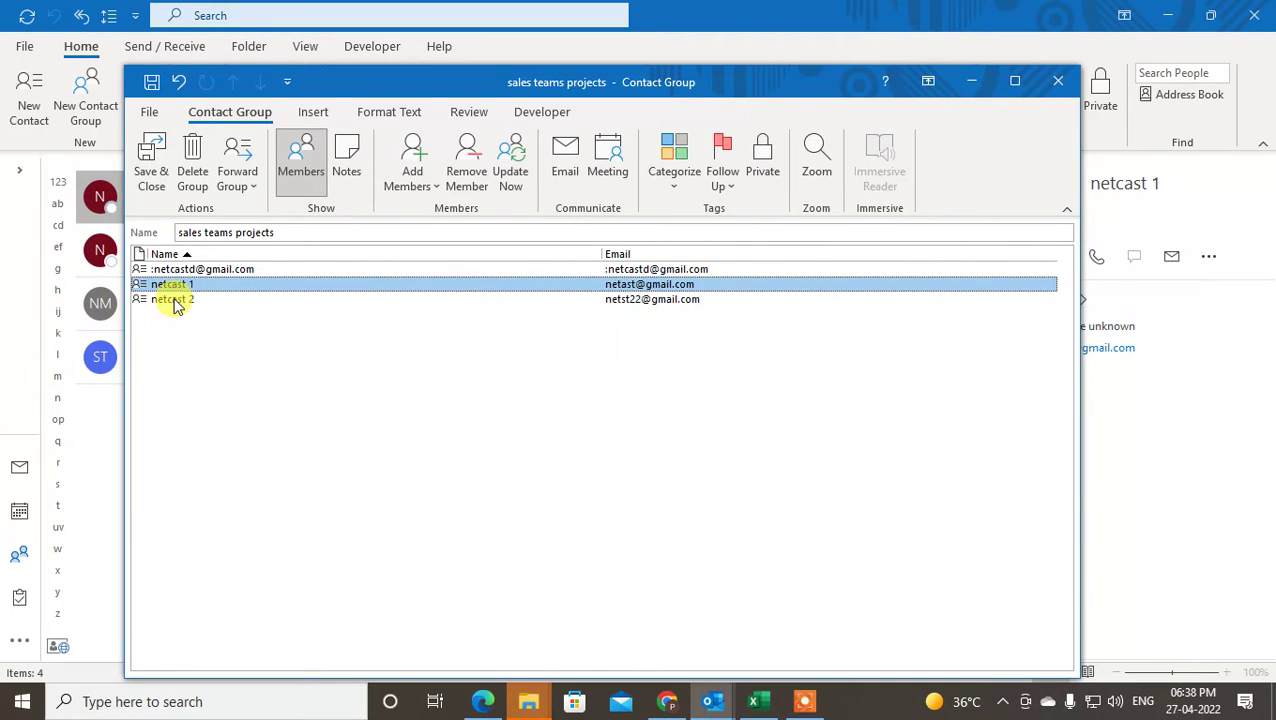
click(175, 302)
shift+click(175, 287)
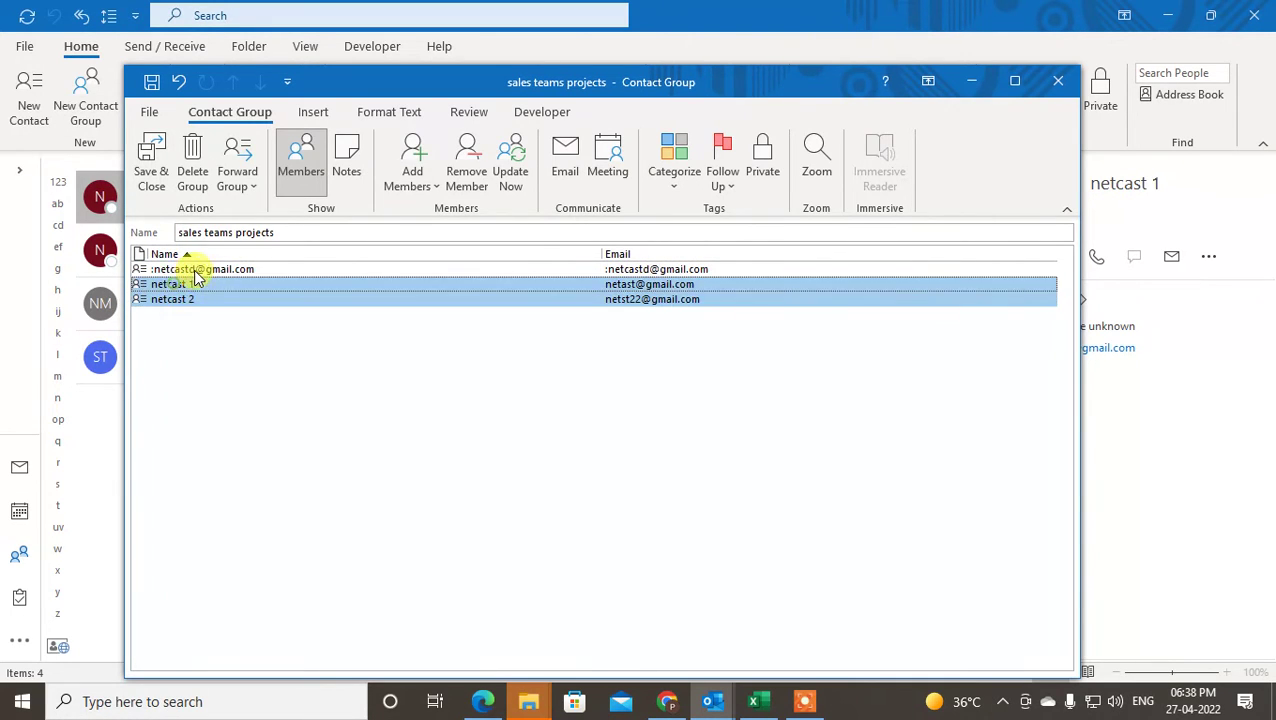
shift+click(185, 270)
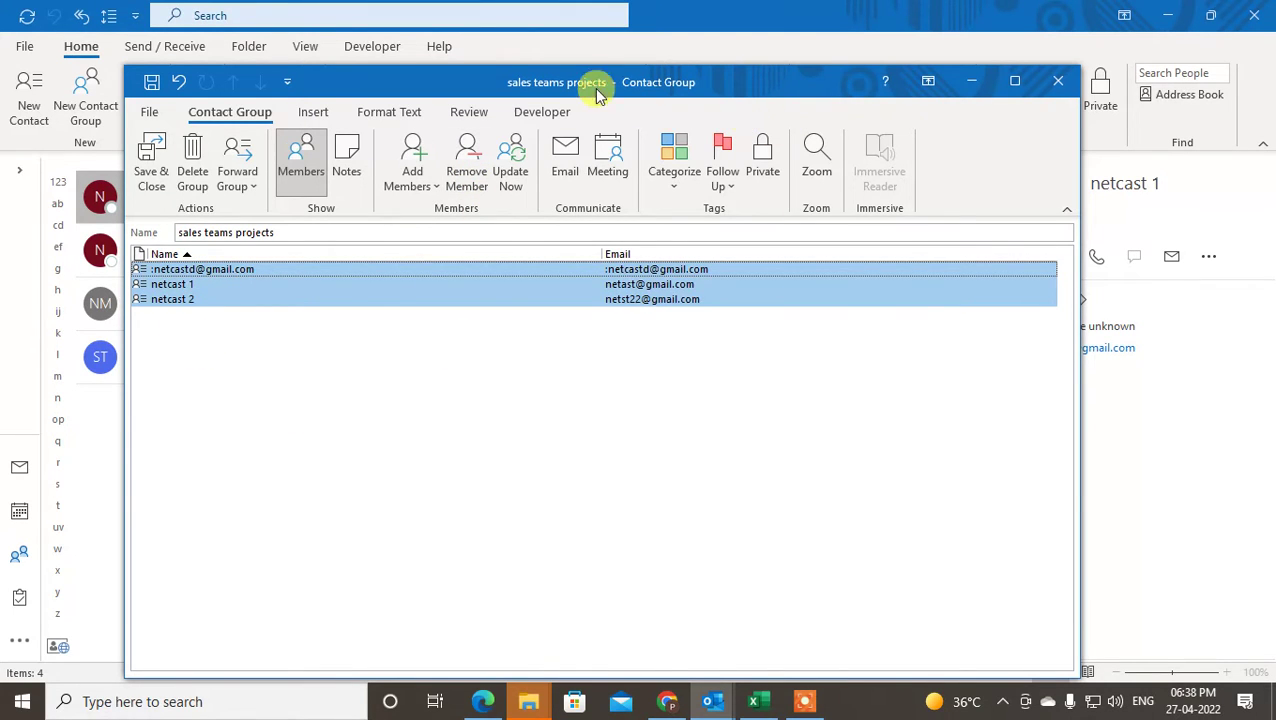
click(152, 160)
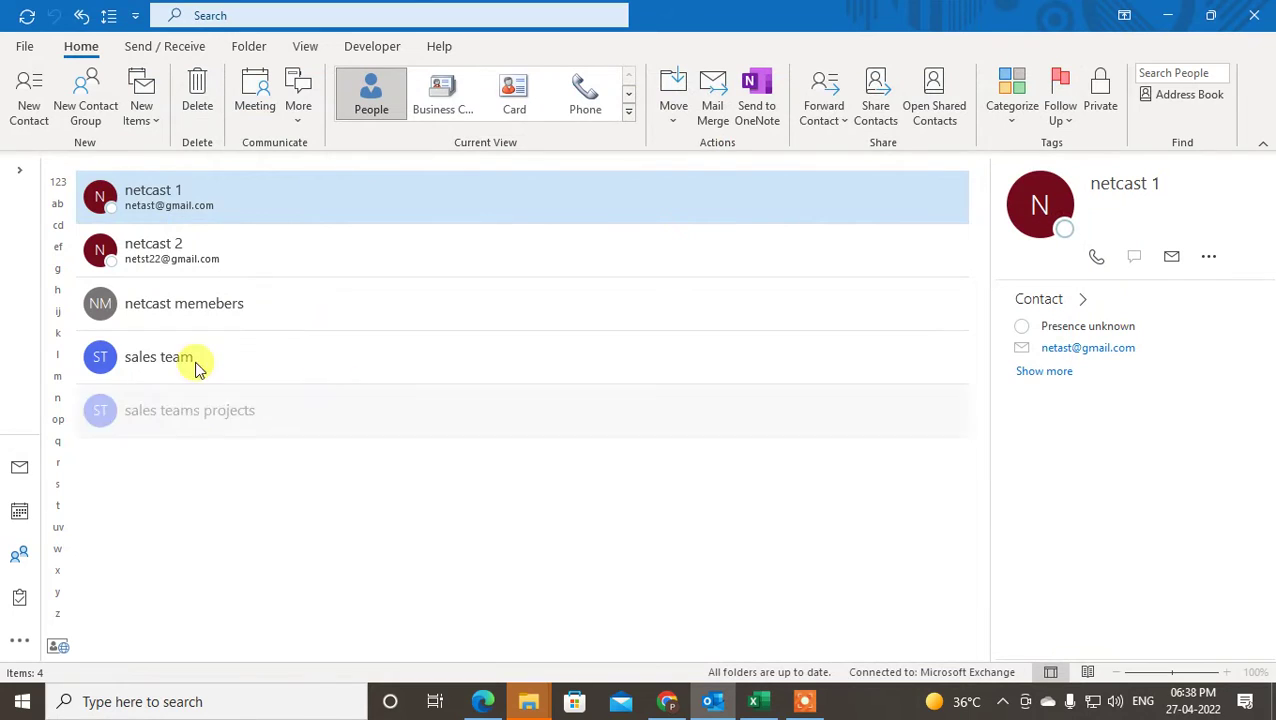
- Check the new group's member list in People, then start a new email from the Inbox
click(160, 415)
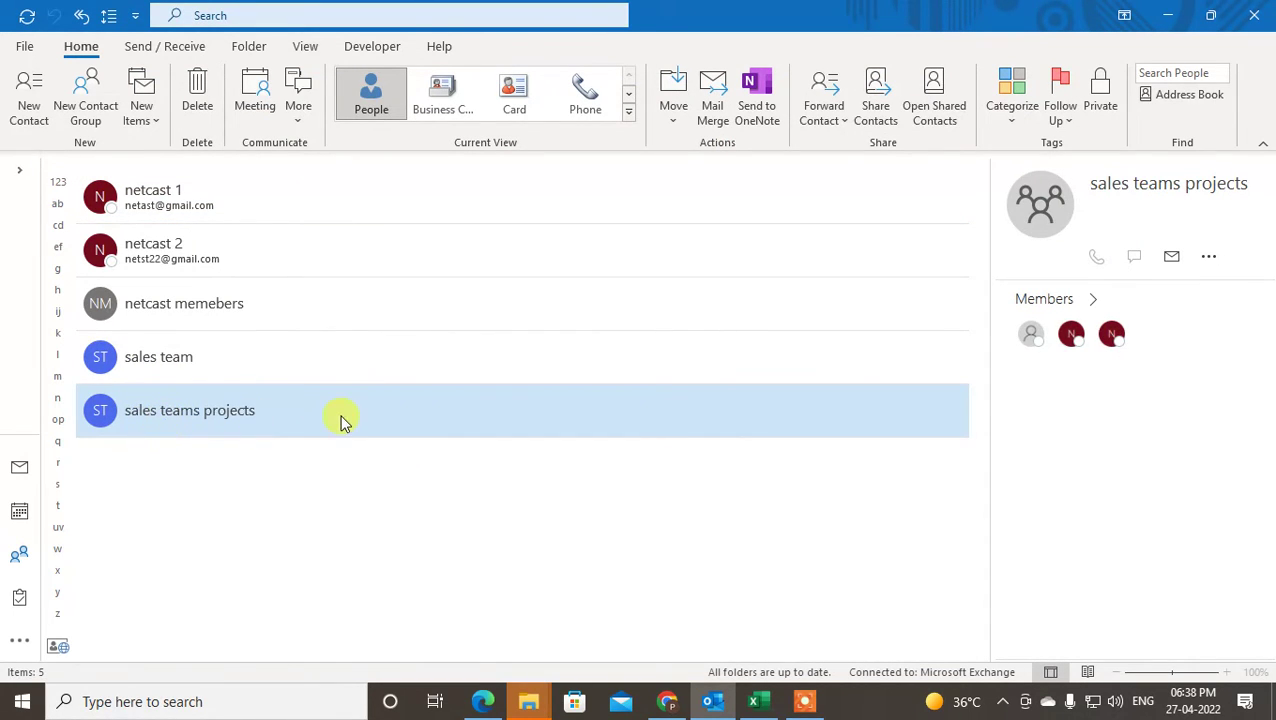
click(1075, 298)
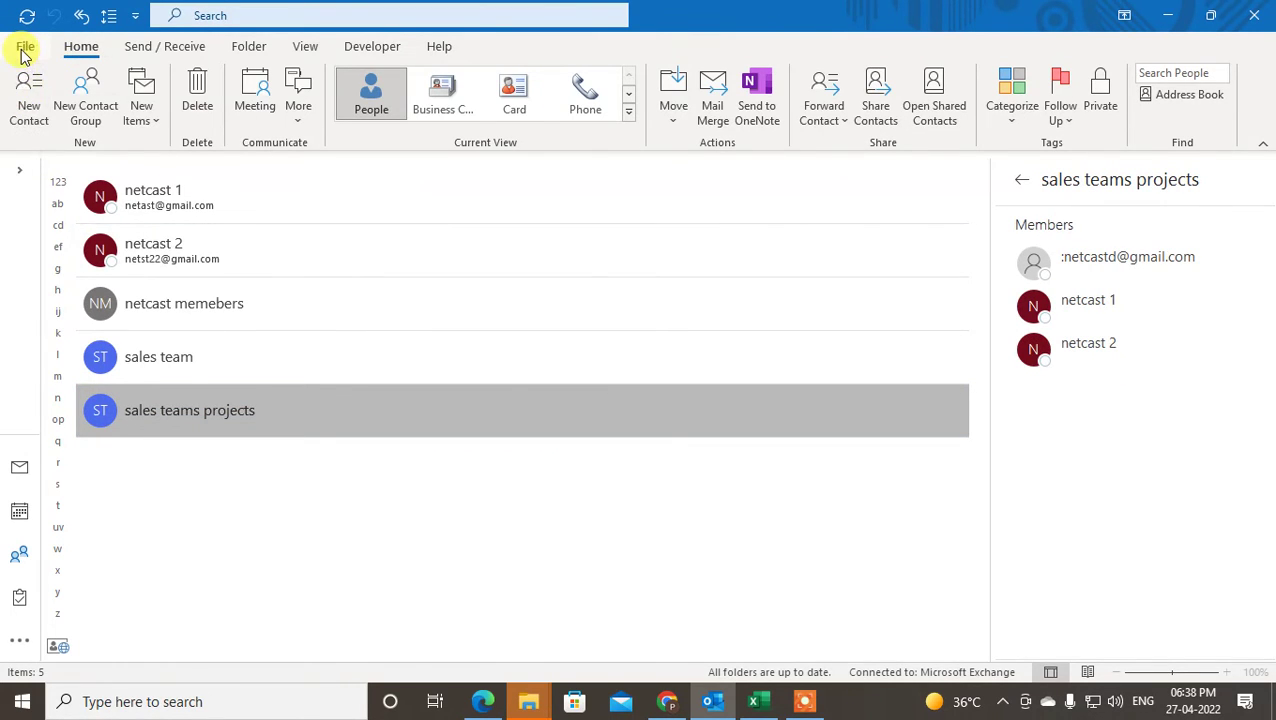
click(19, 467)
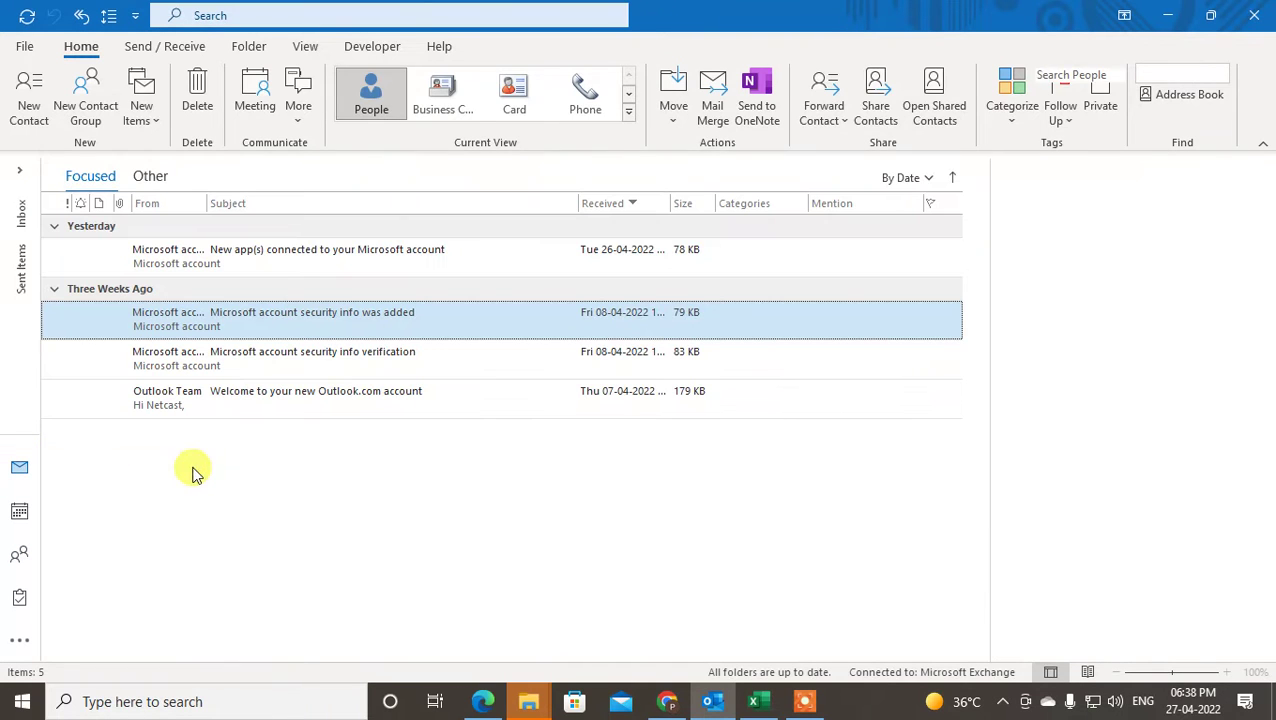
click(29, 115)
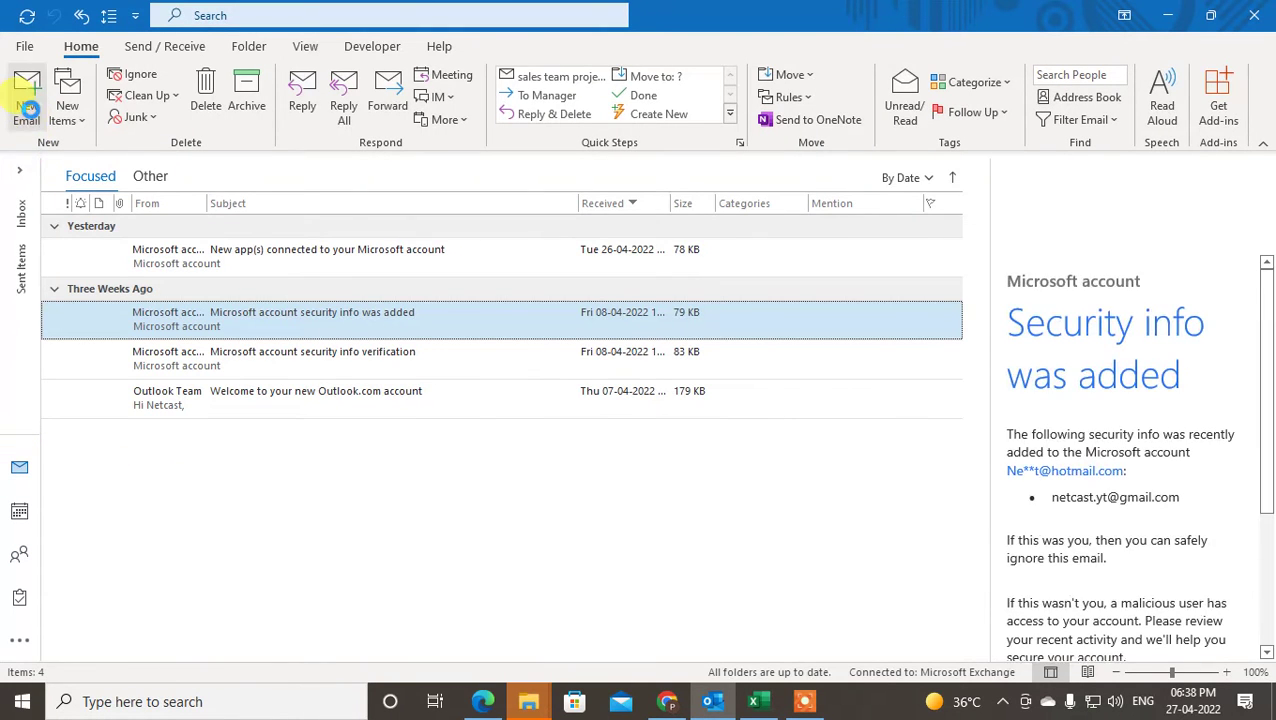
drag(790, 66, 742, 105)
- Put the 'sales teams projects' group on the Cc line via the address book, removing it from To
click(198, 311)
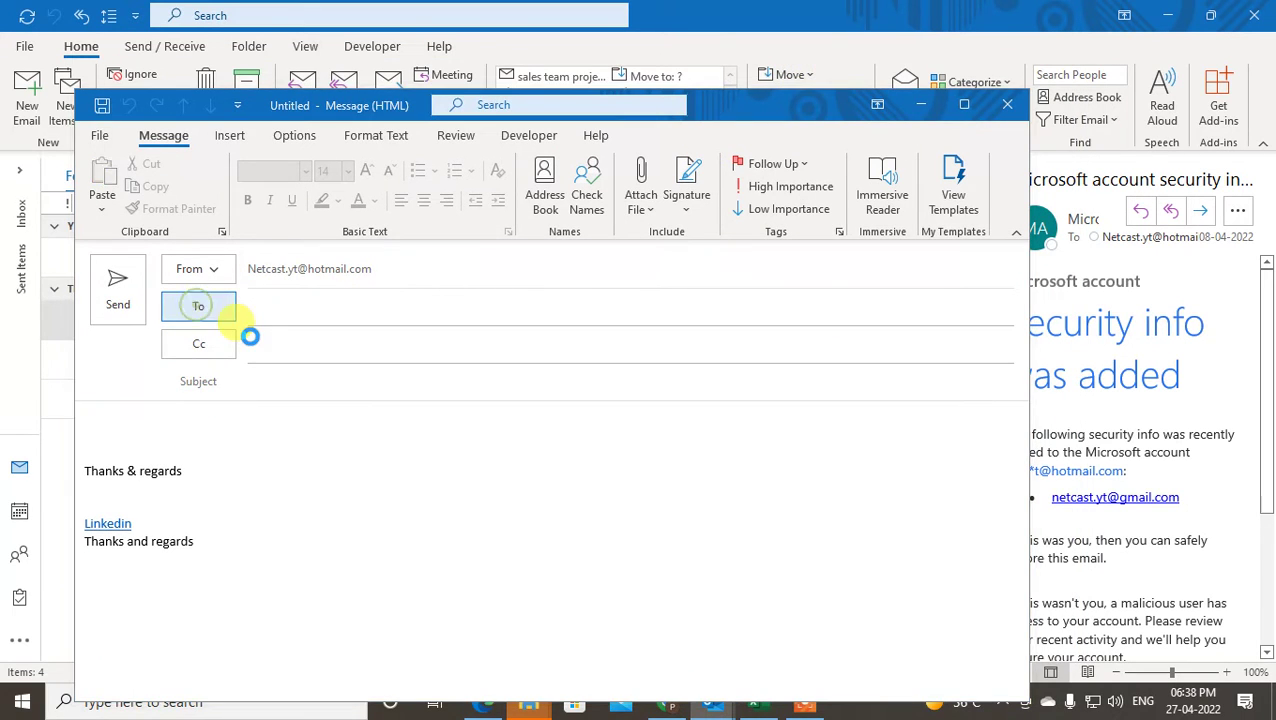
click(363, 357)
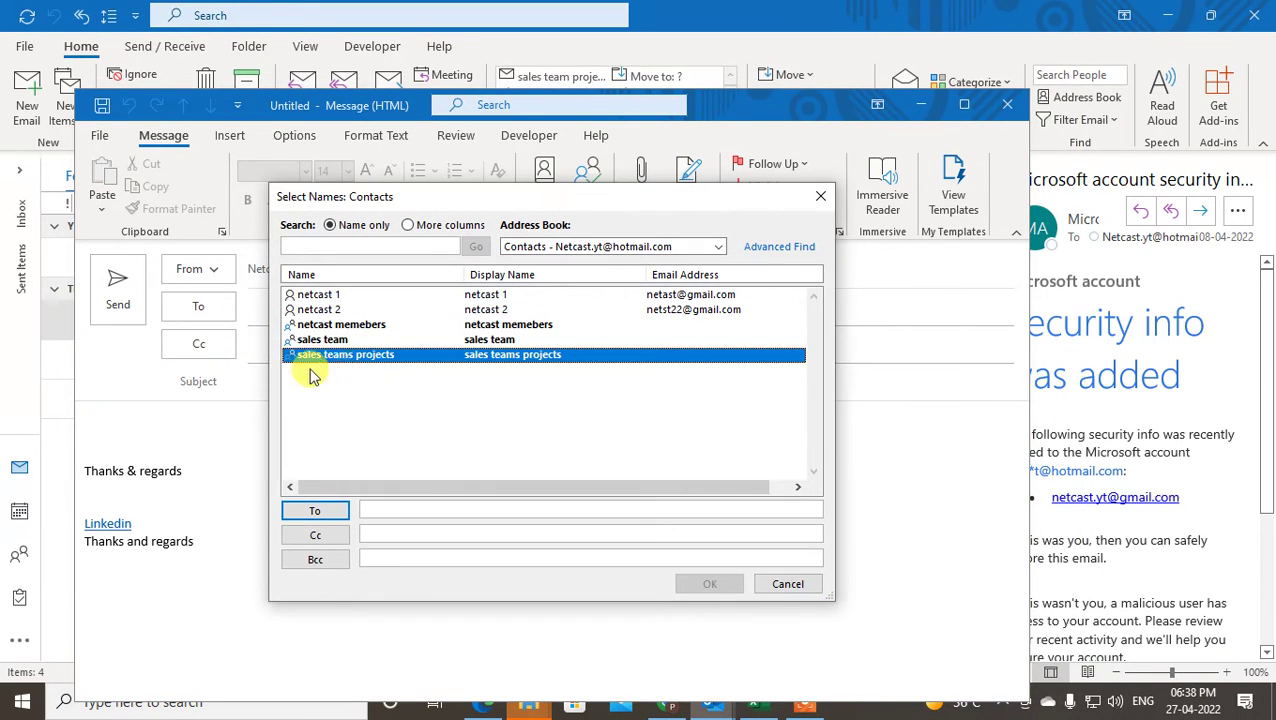
click(315, 326)
click(332, 340)
click(388, 358)
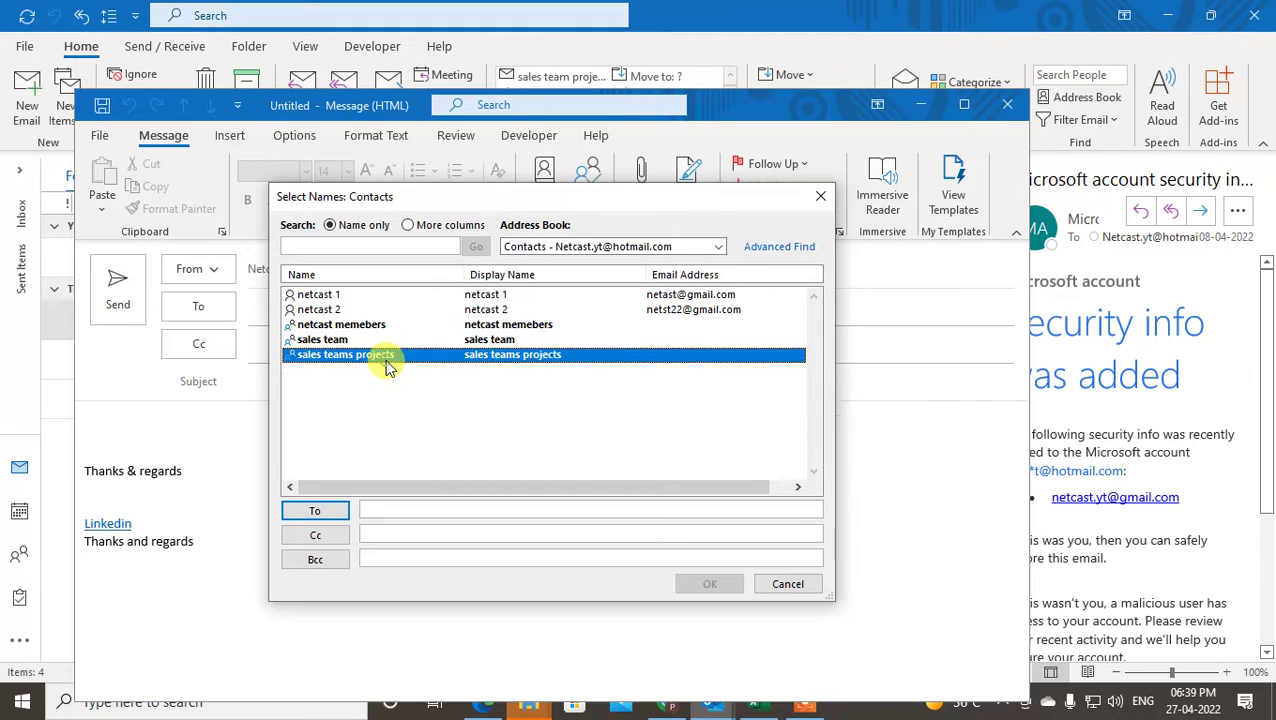
double_click(389, 364)
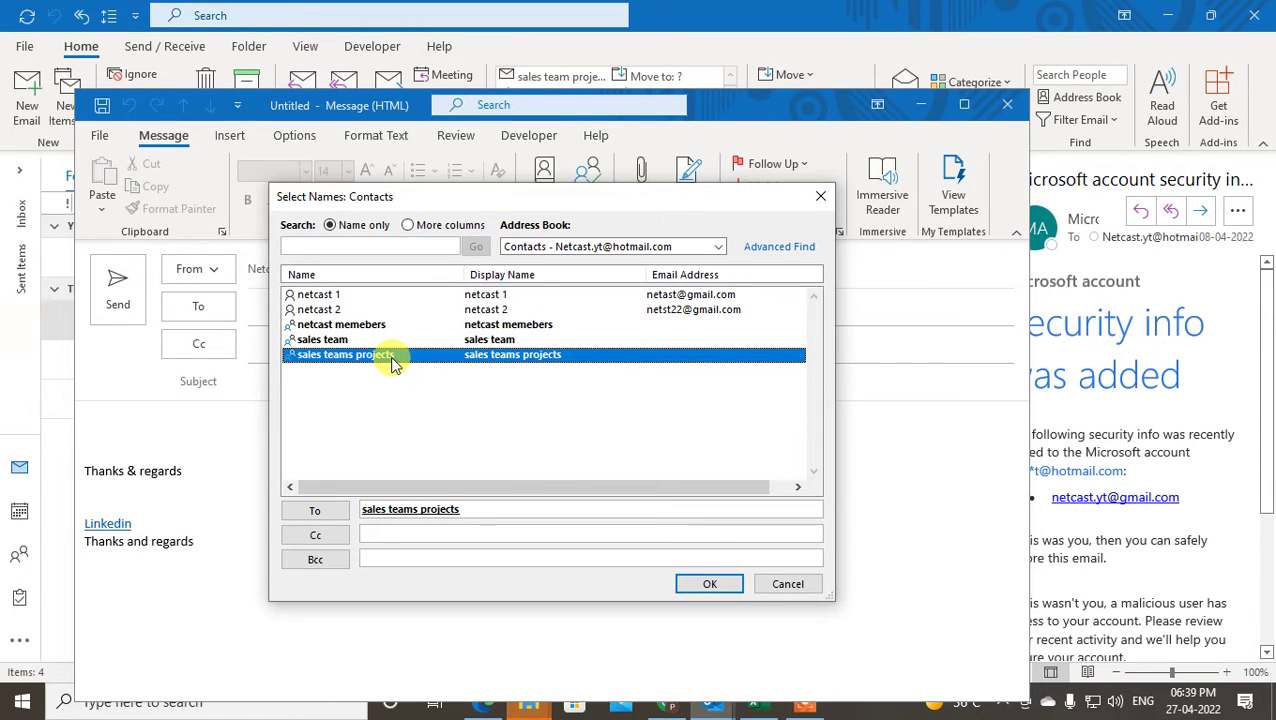
click(368, 509)
key(BackSpace)
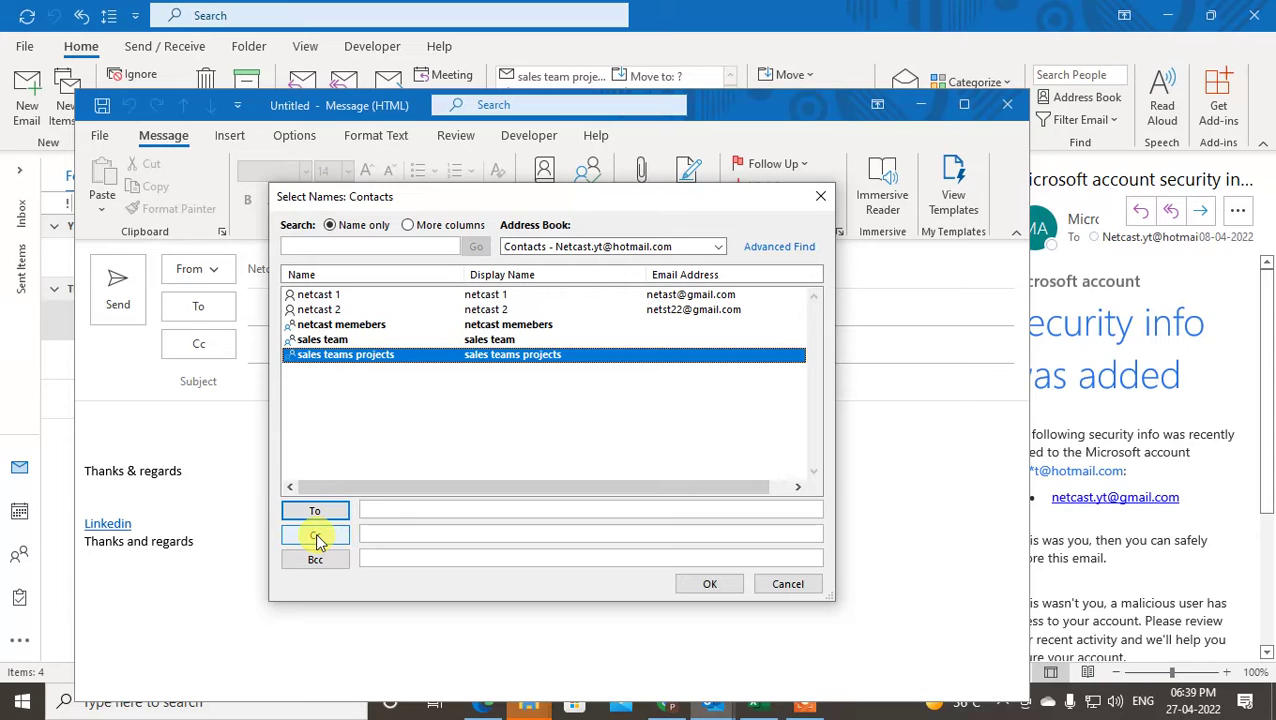
click(318, 540)
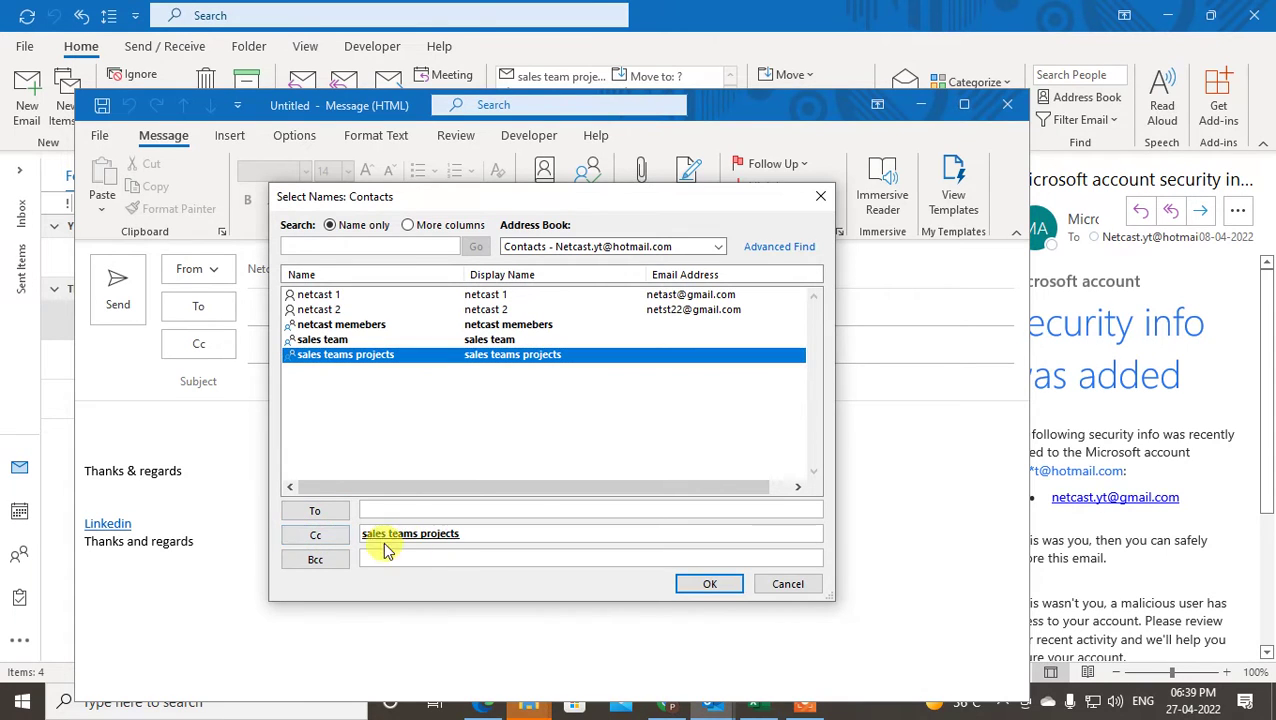
click(709, 584)
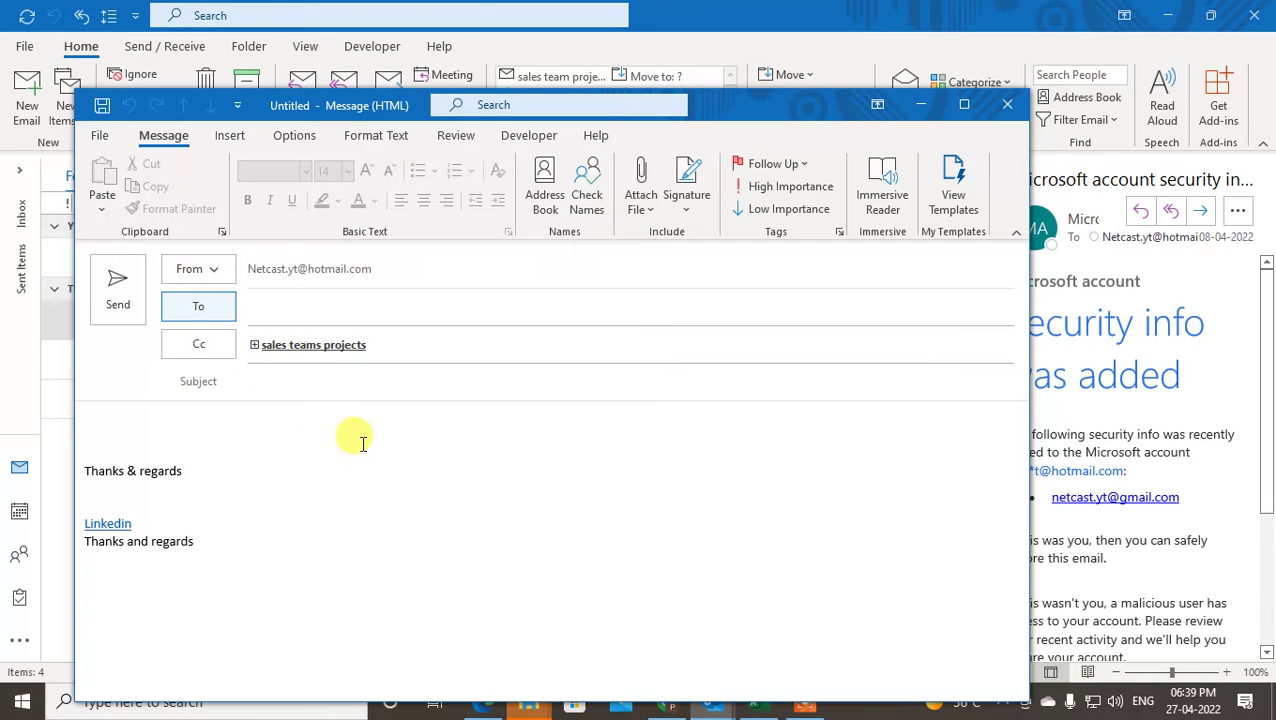
- Expand the Cc contact group into its individual members
click(276, 346)
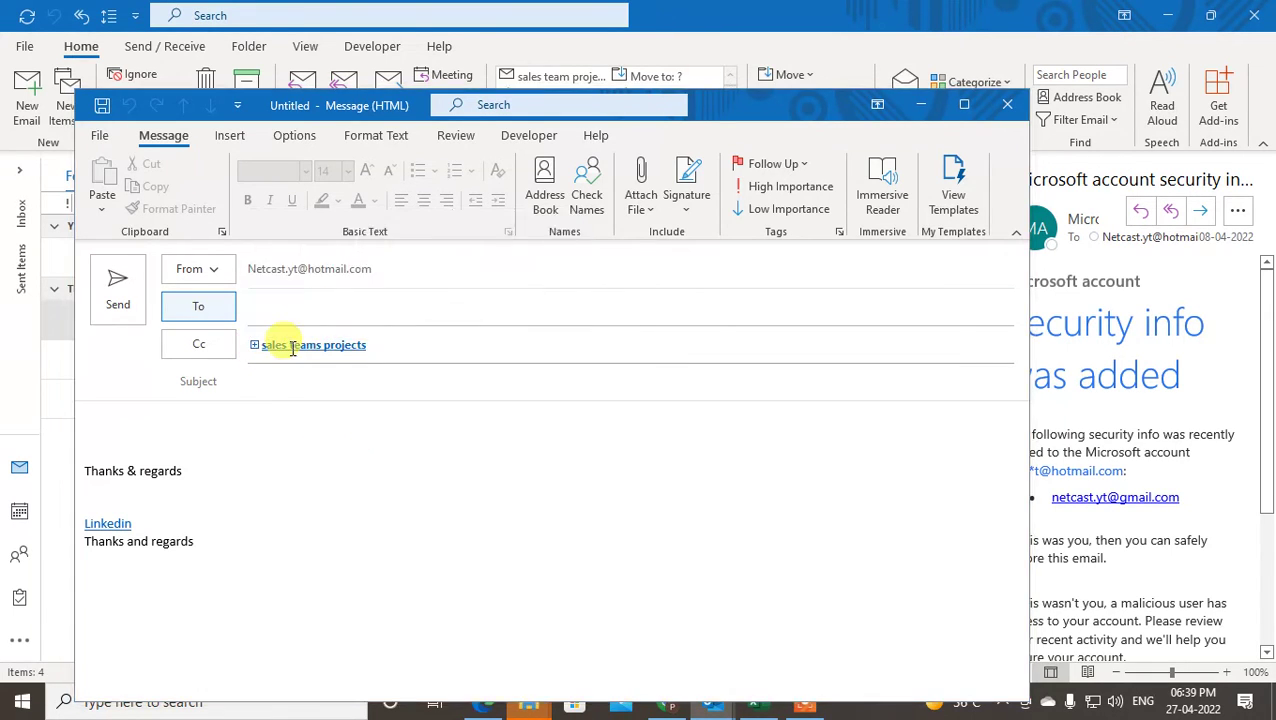
click(767, 473)
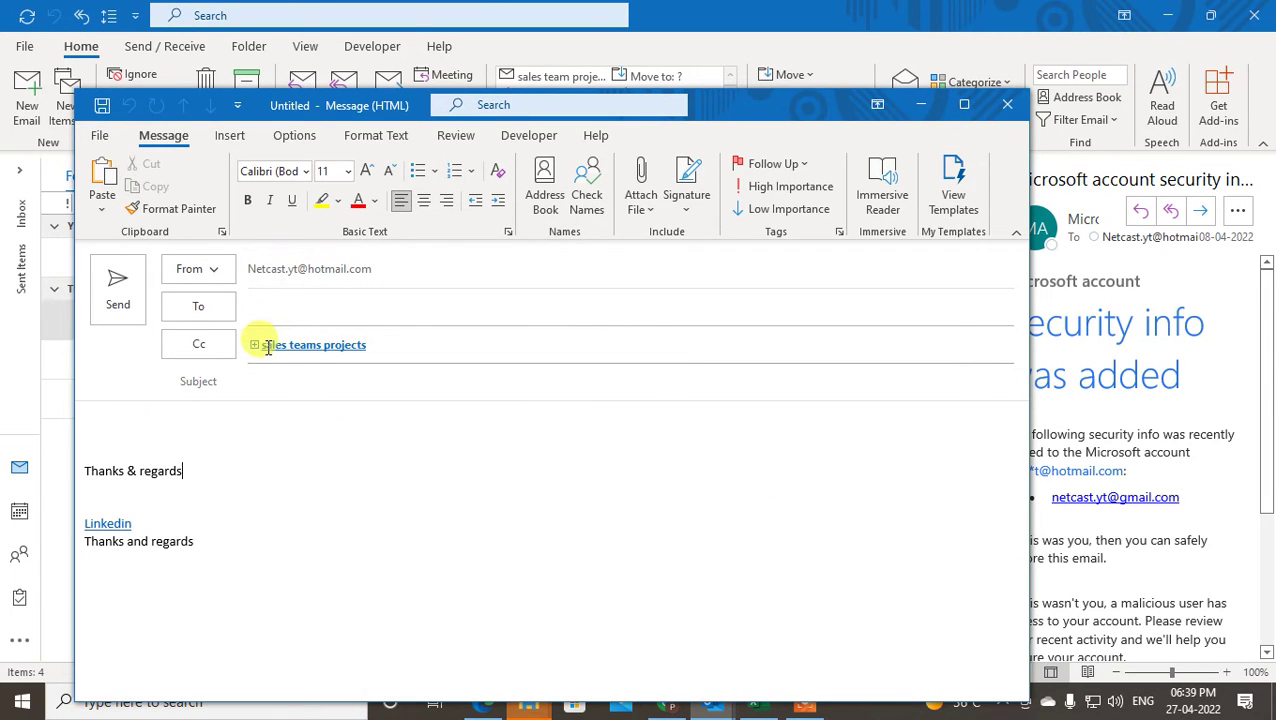
mouse_move(268, 347)
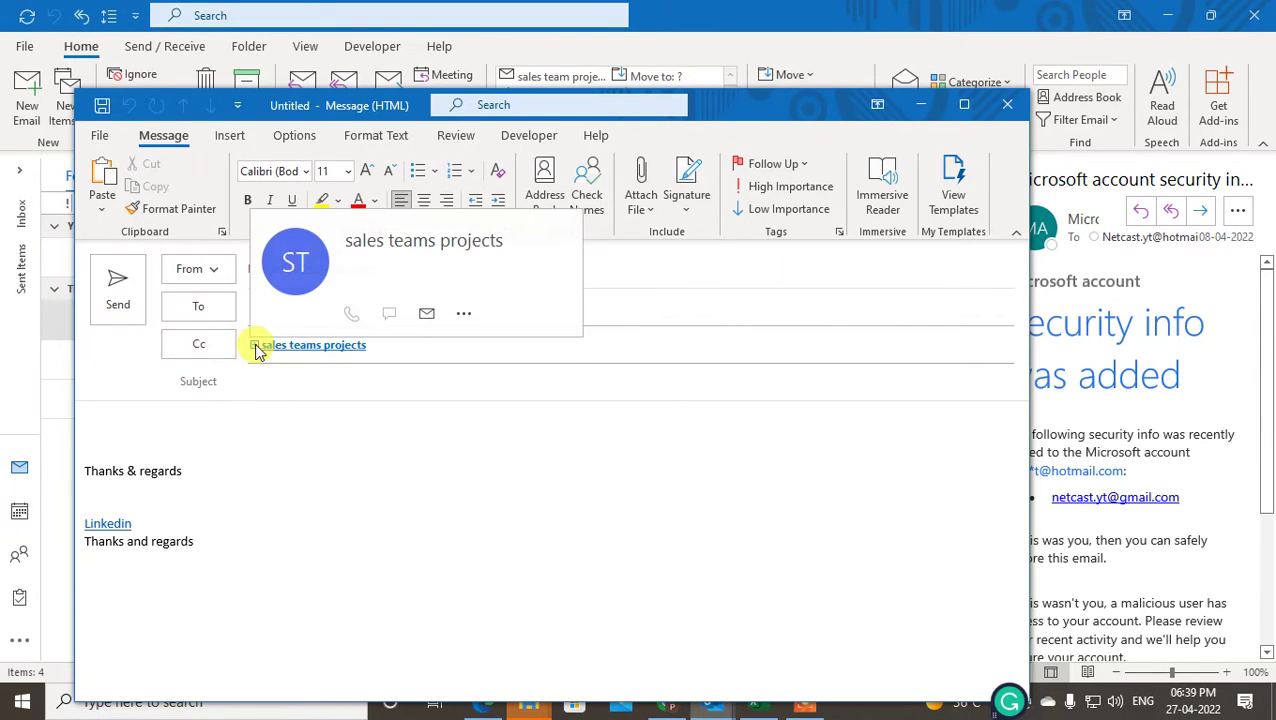
click(254, 345)
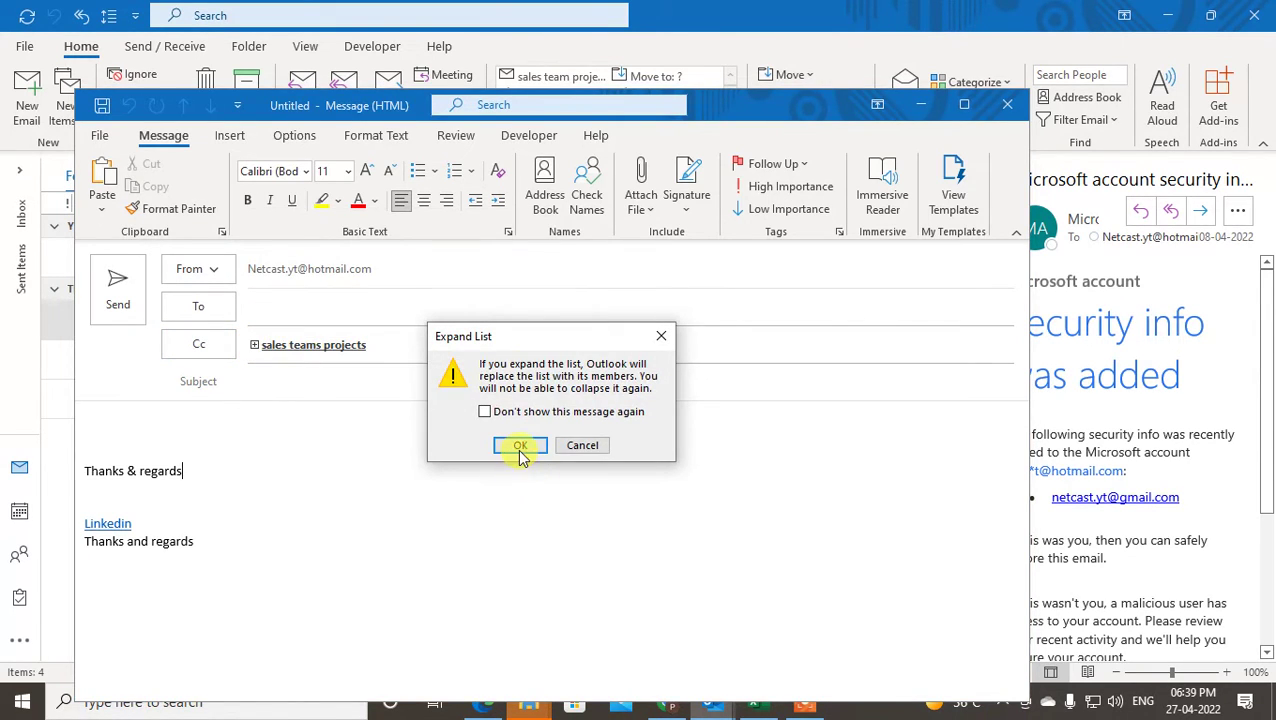
drag(533, 336, 452, 317)
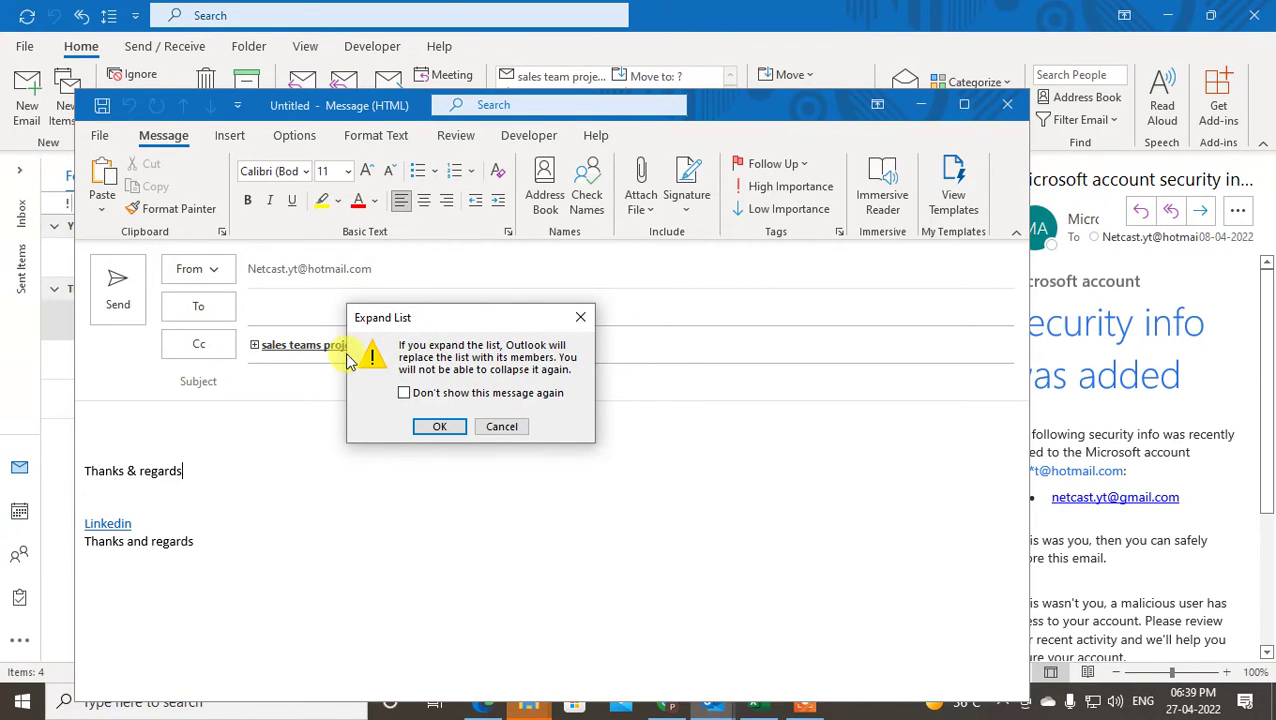
click(430, 427)
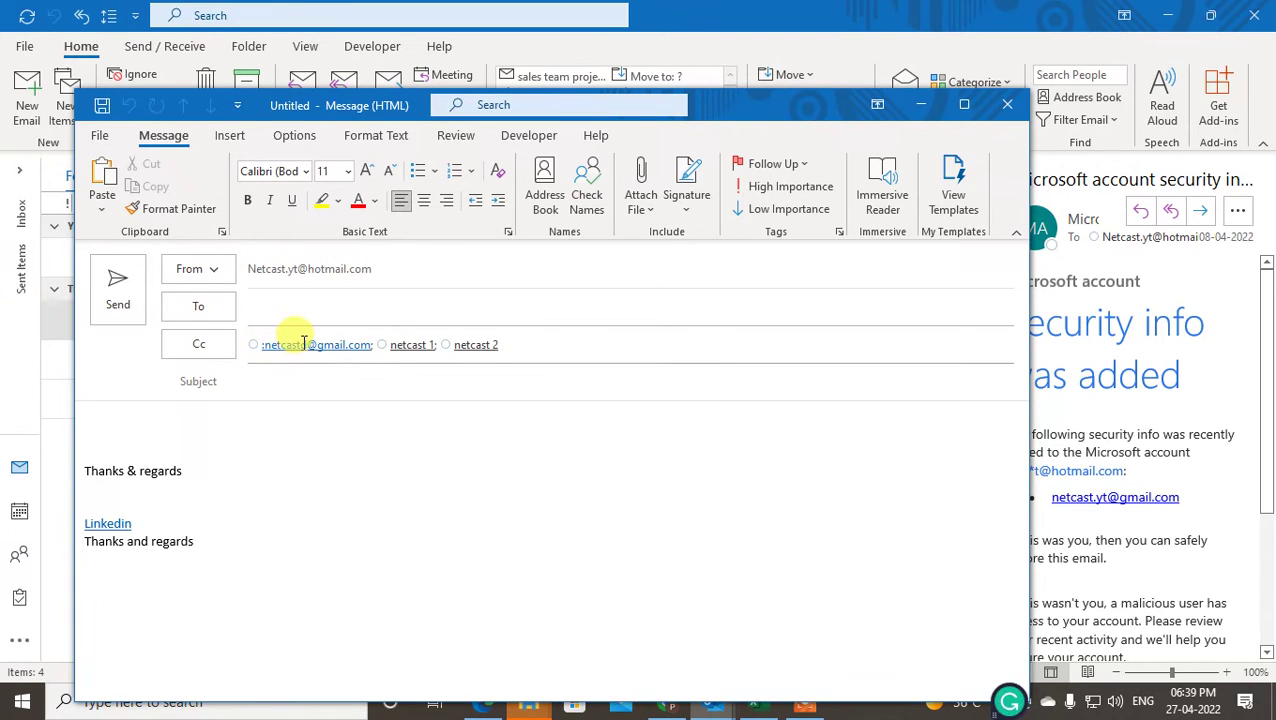
- Replace the last Cc recipient with an extra address, re-add the removed member, and keep the message open
click(489, 352)
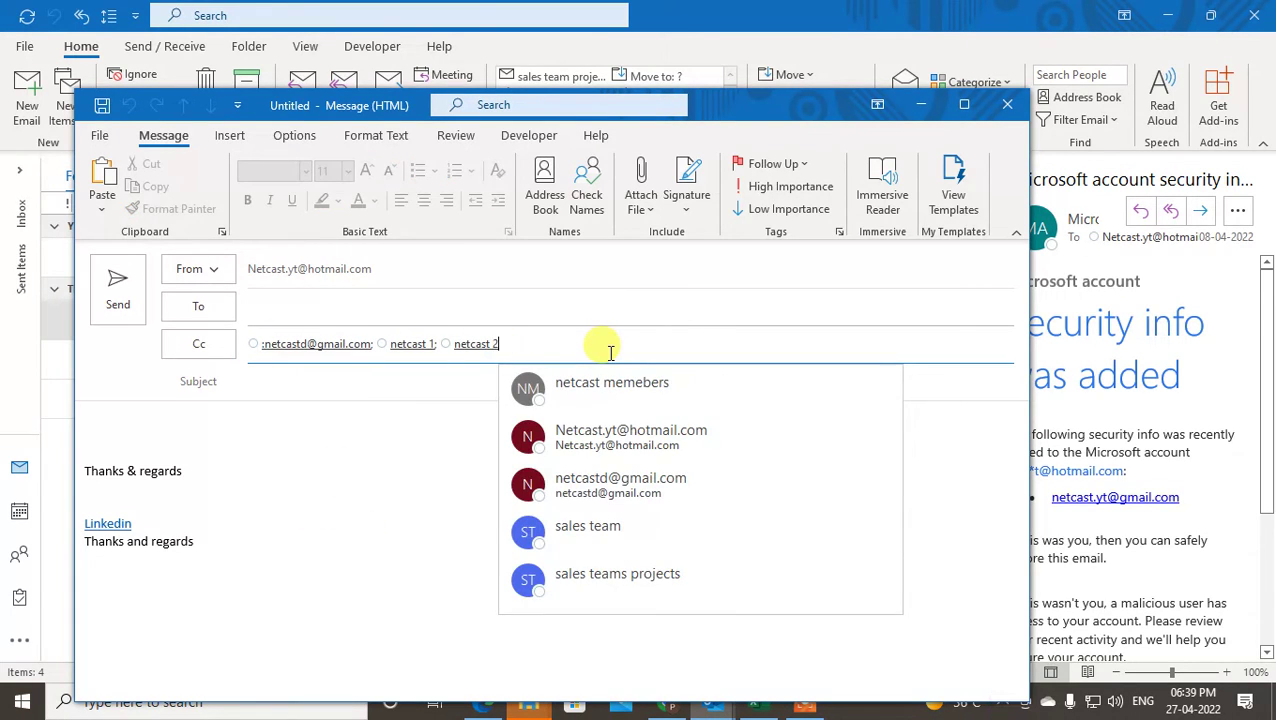
key(BackSpace)
key(BackSpace)
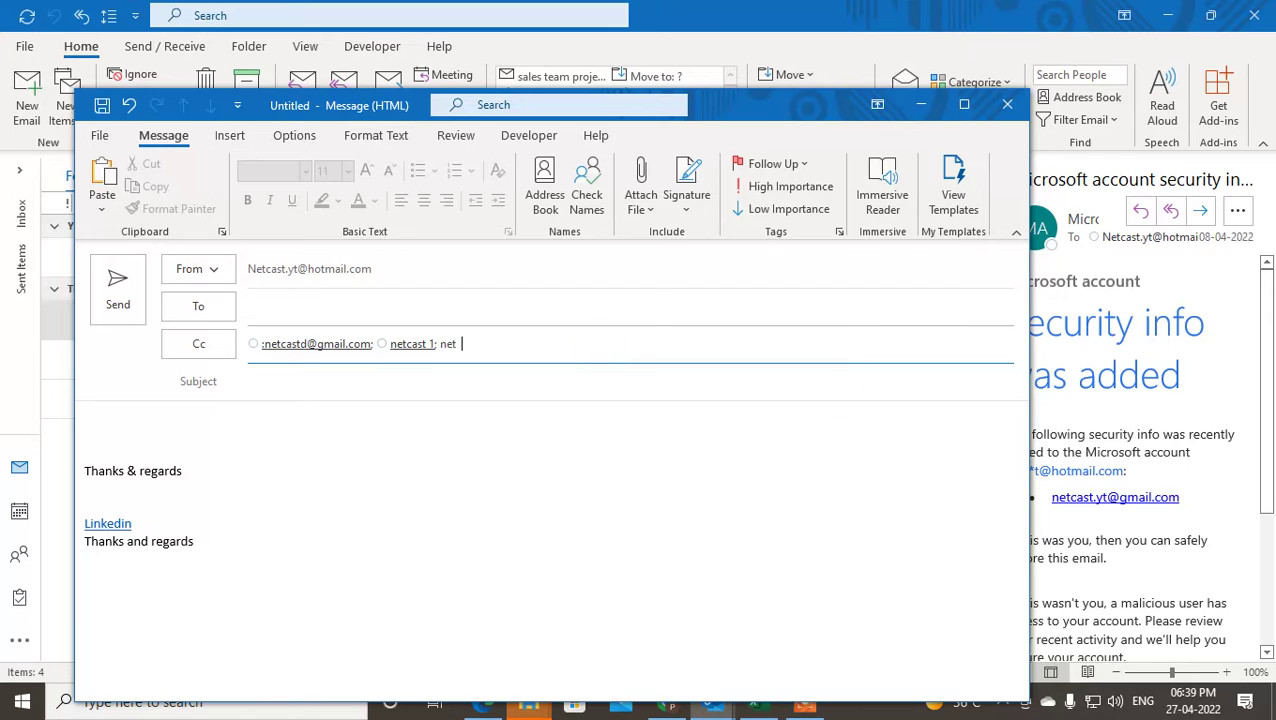
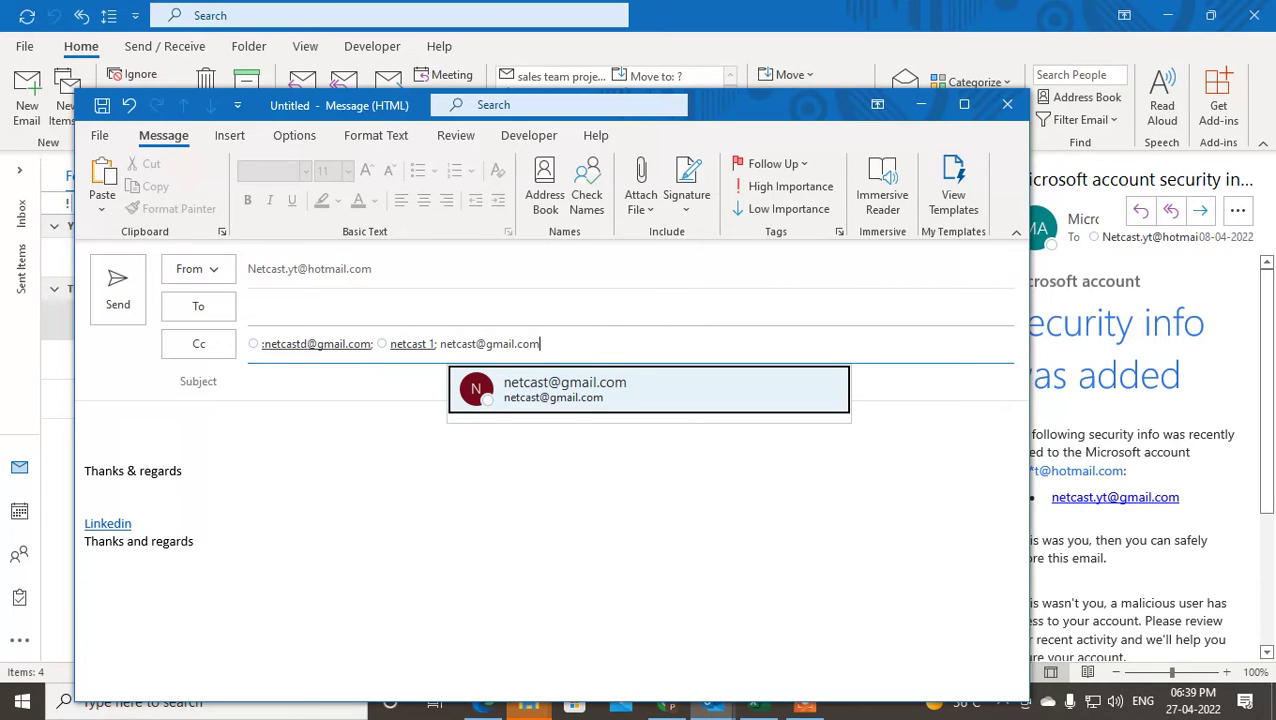
text(;)
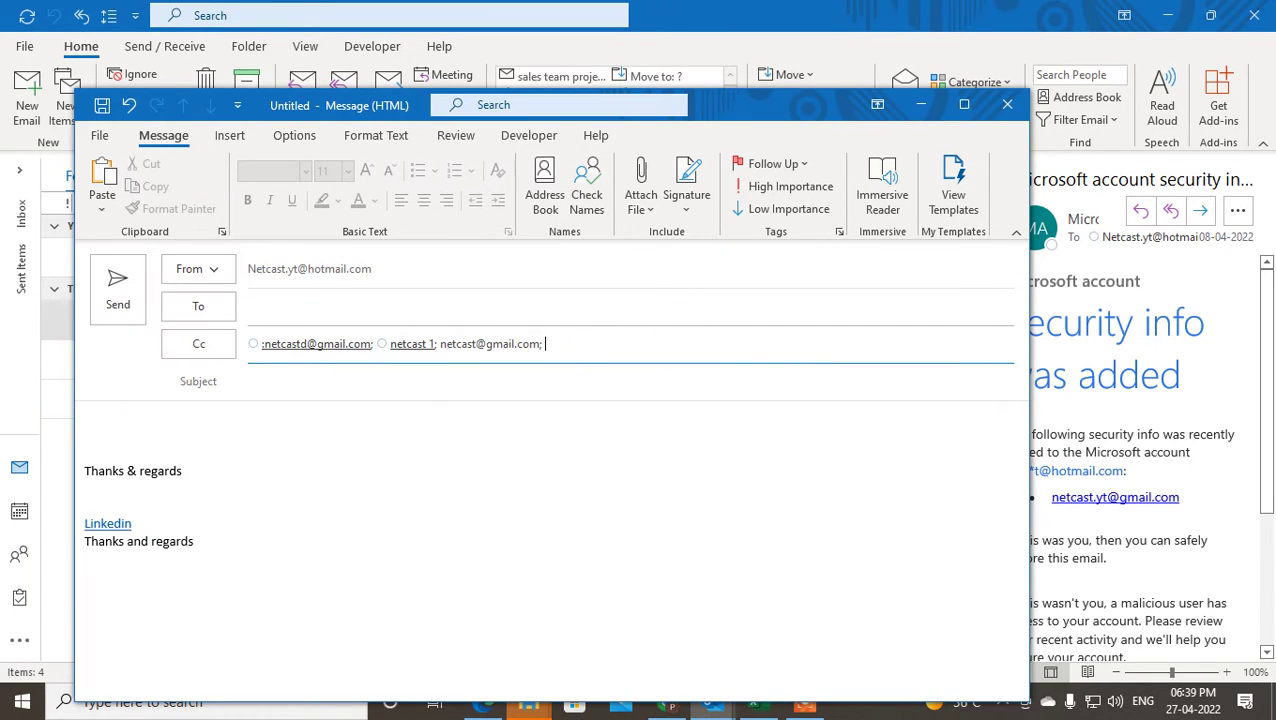
click(560, 344)
click(604, 570)
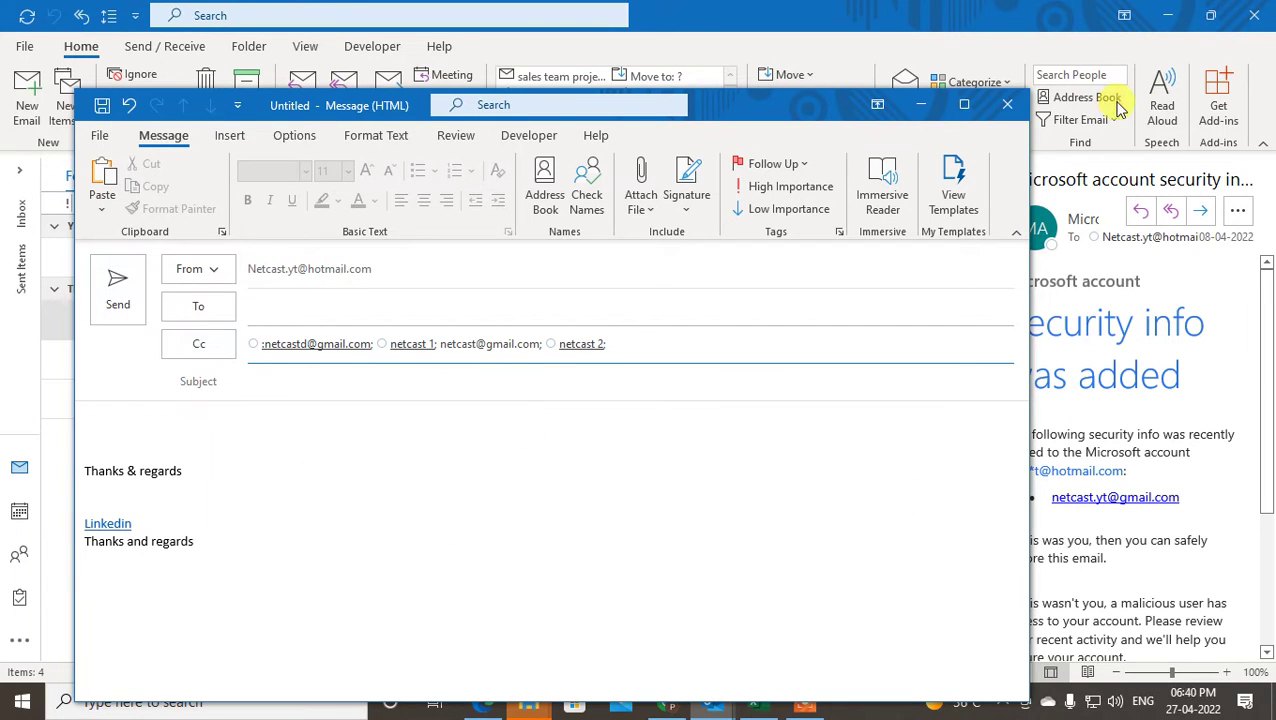
click(1007, 104)
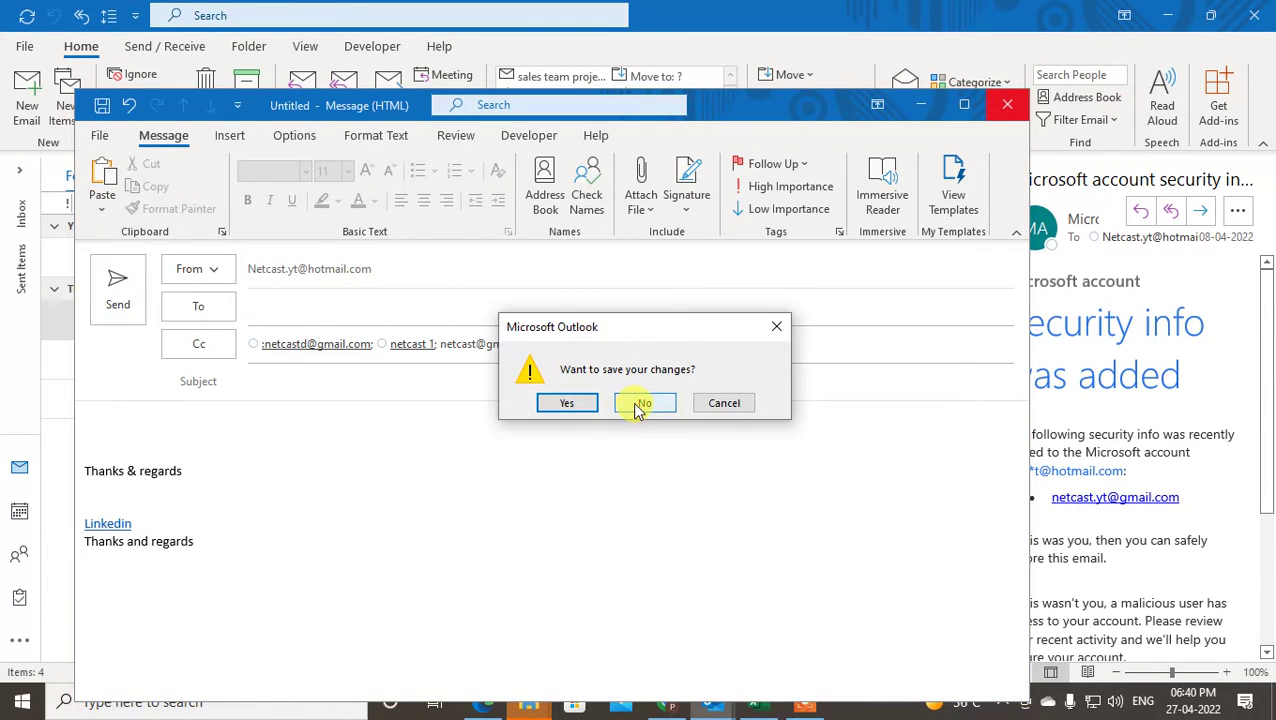
click(730, 405)
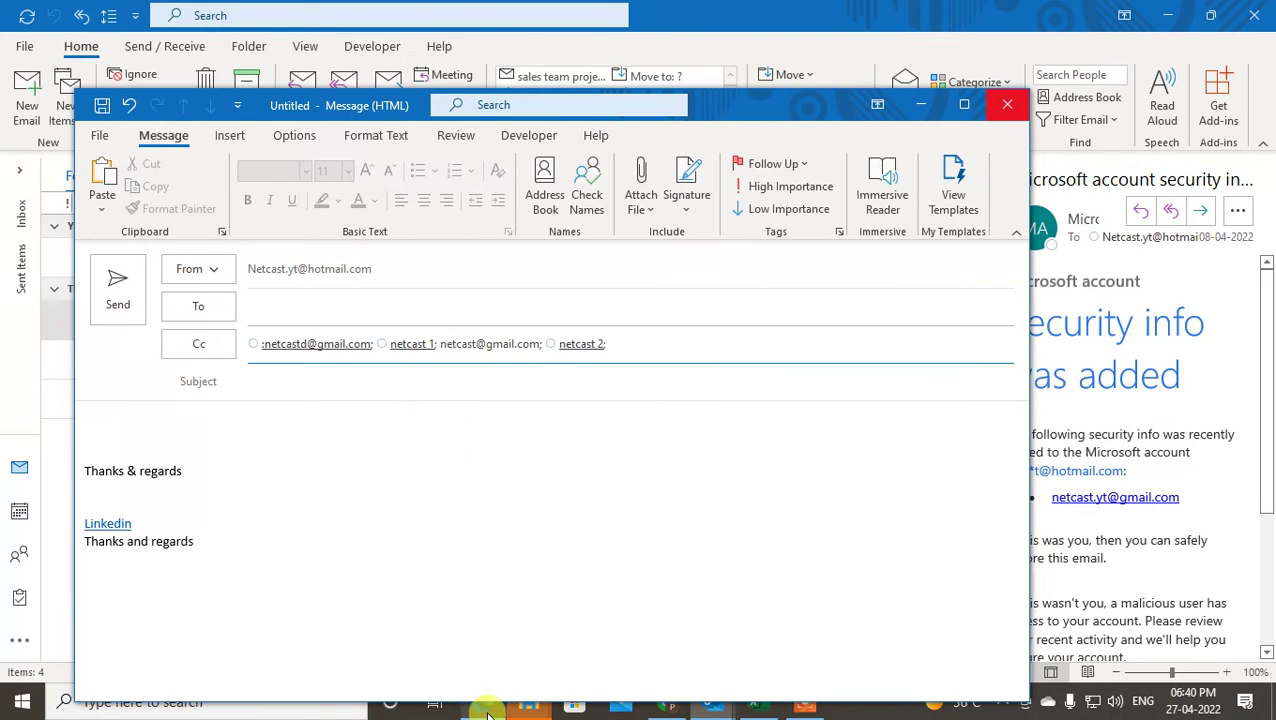
mouse_move(486, 708)
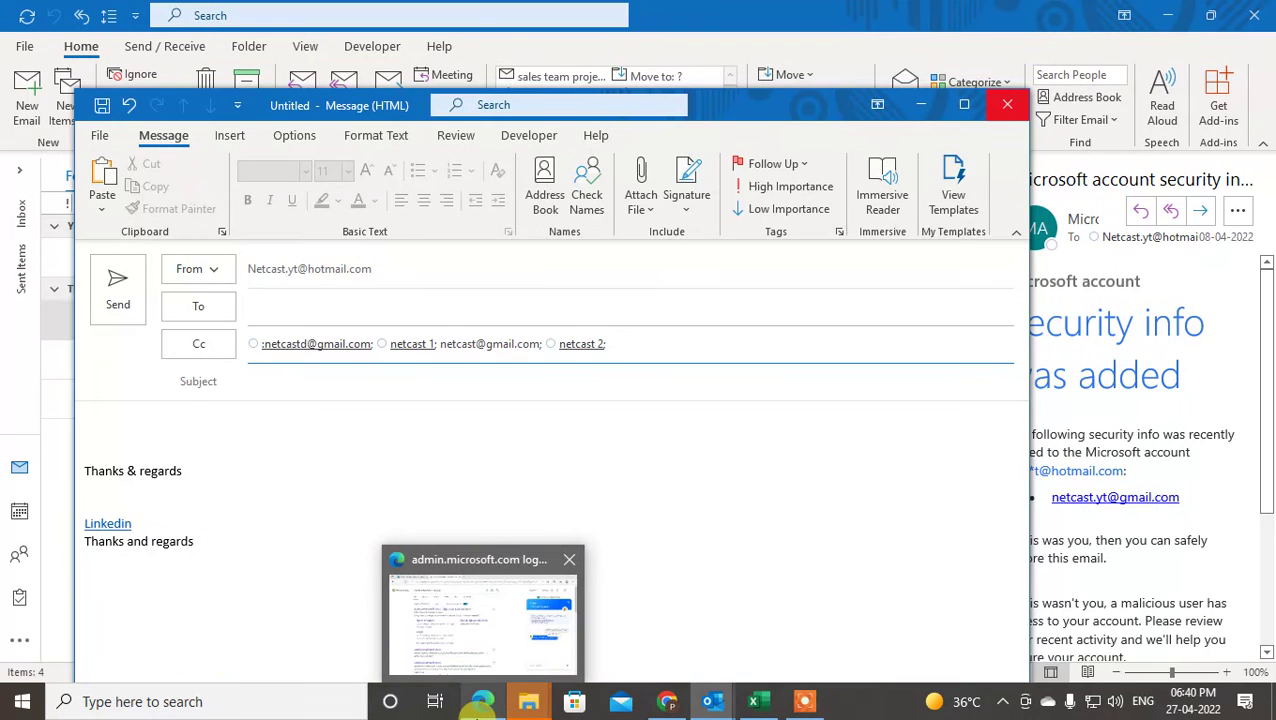
- Switch to Outlook.com in Edge, close the profile panel, and open the People page
click(478, 710)
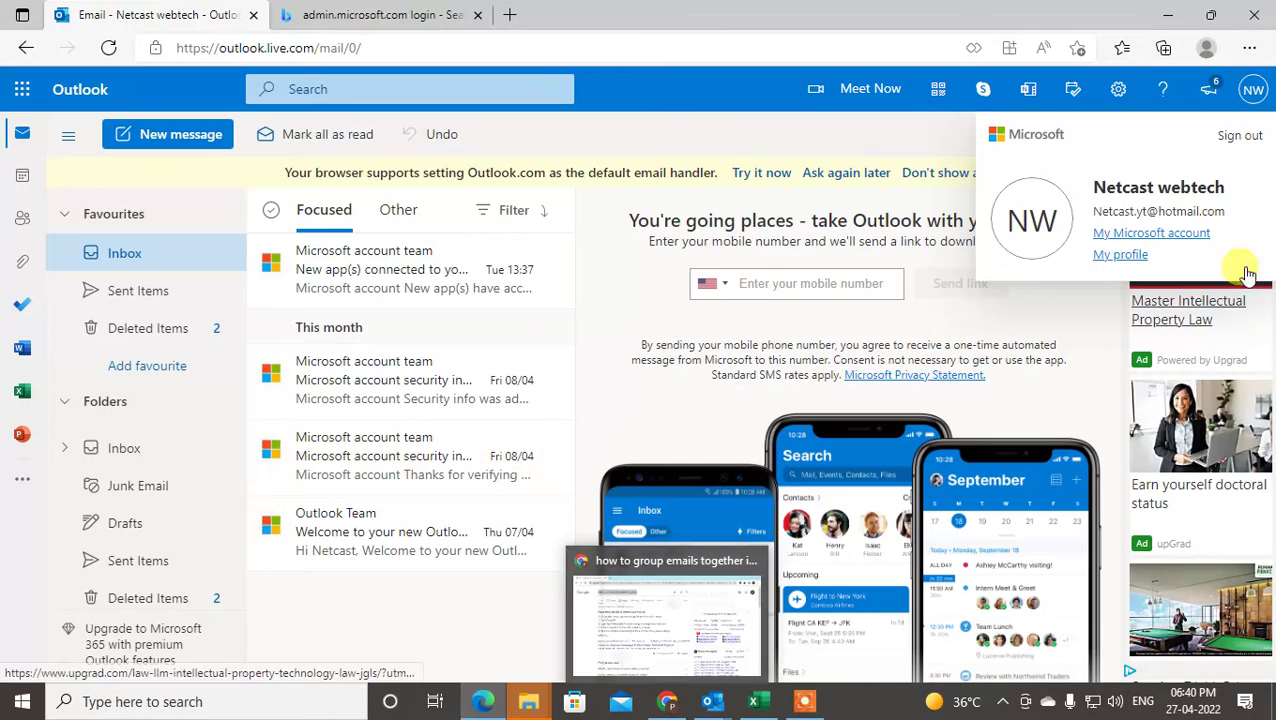
click(661, 106)
click(19, 228)
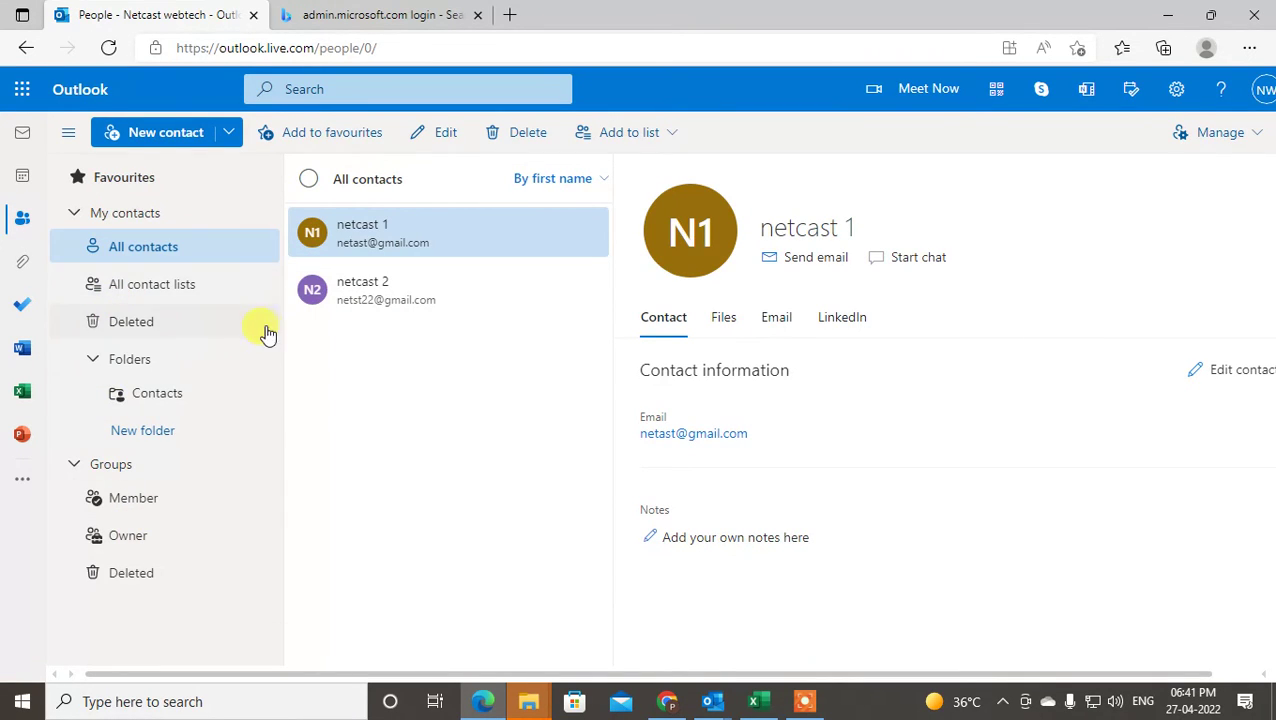
- Add netcast 1 to a newly created contact list named 'netcast sales team'
click(674, 140)
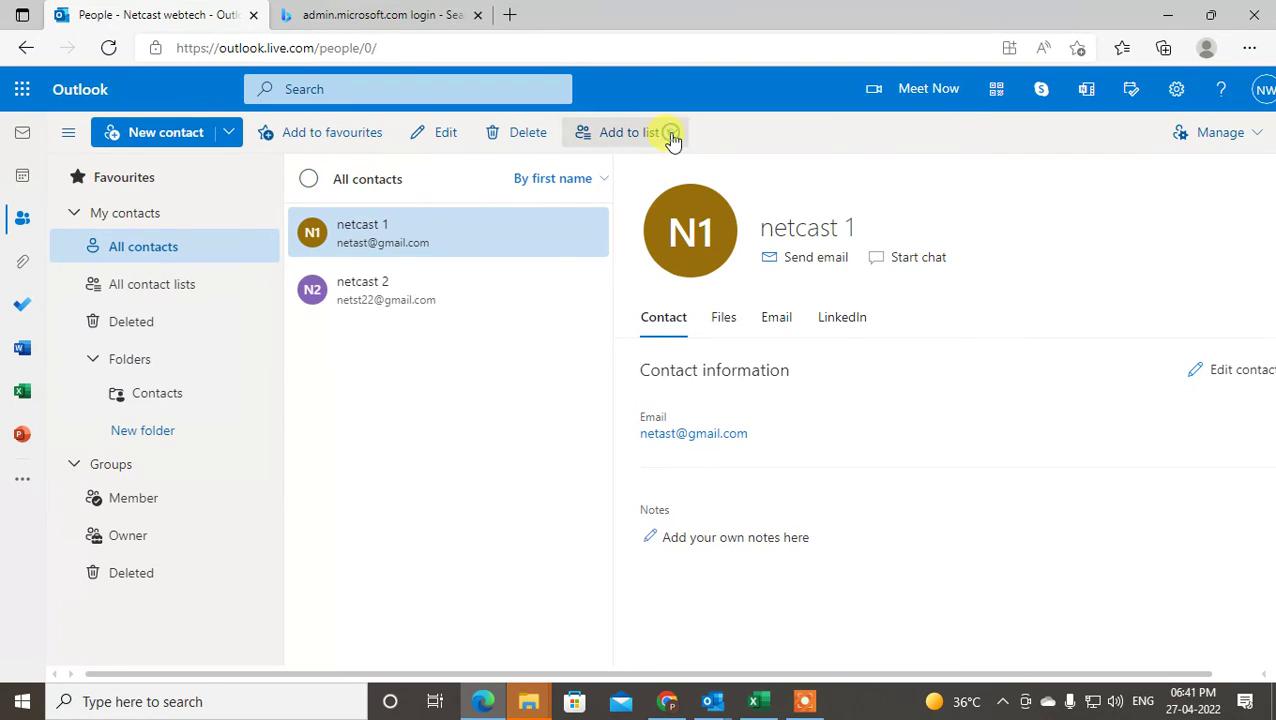
click(617, 388)
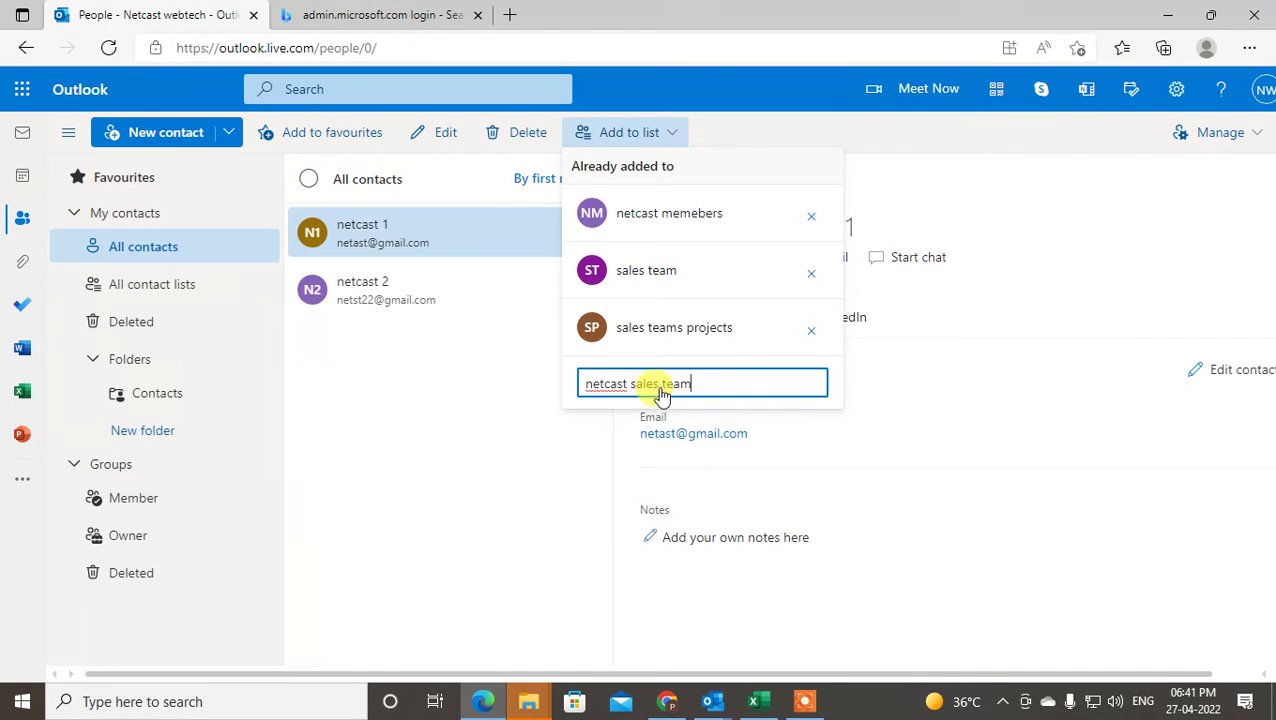
key(Return)
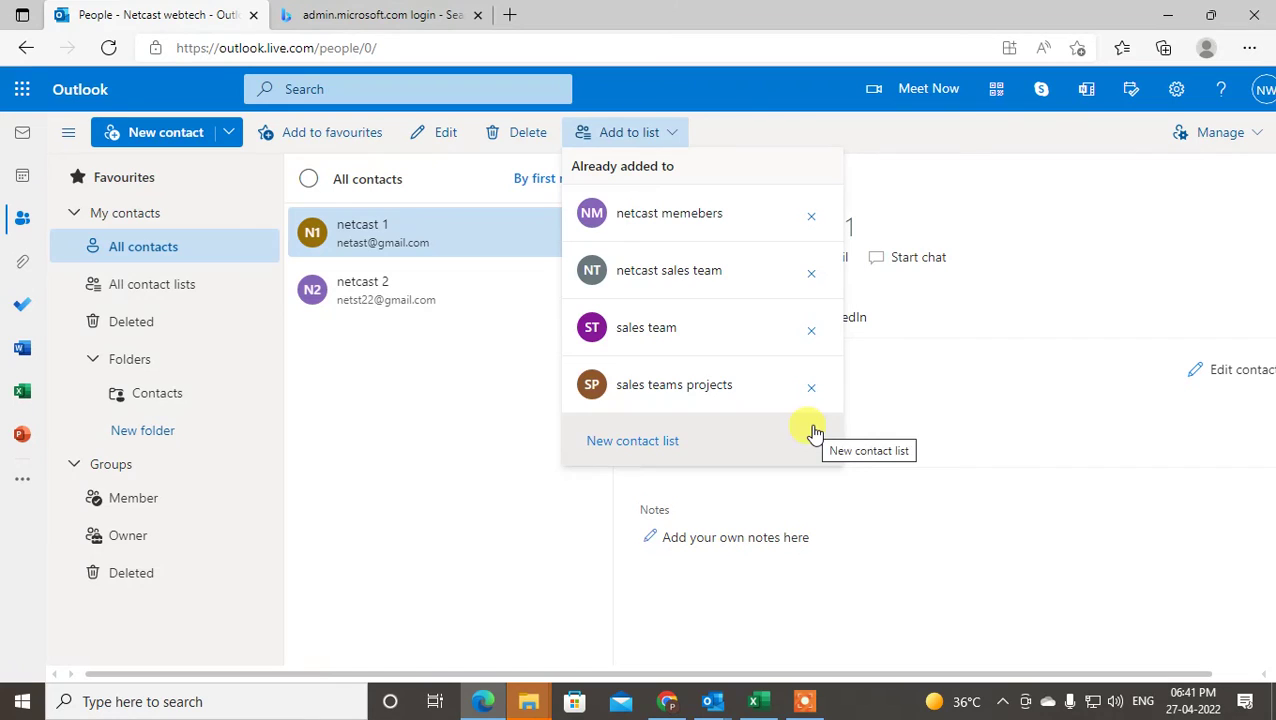
click(482, 394)
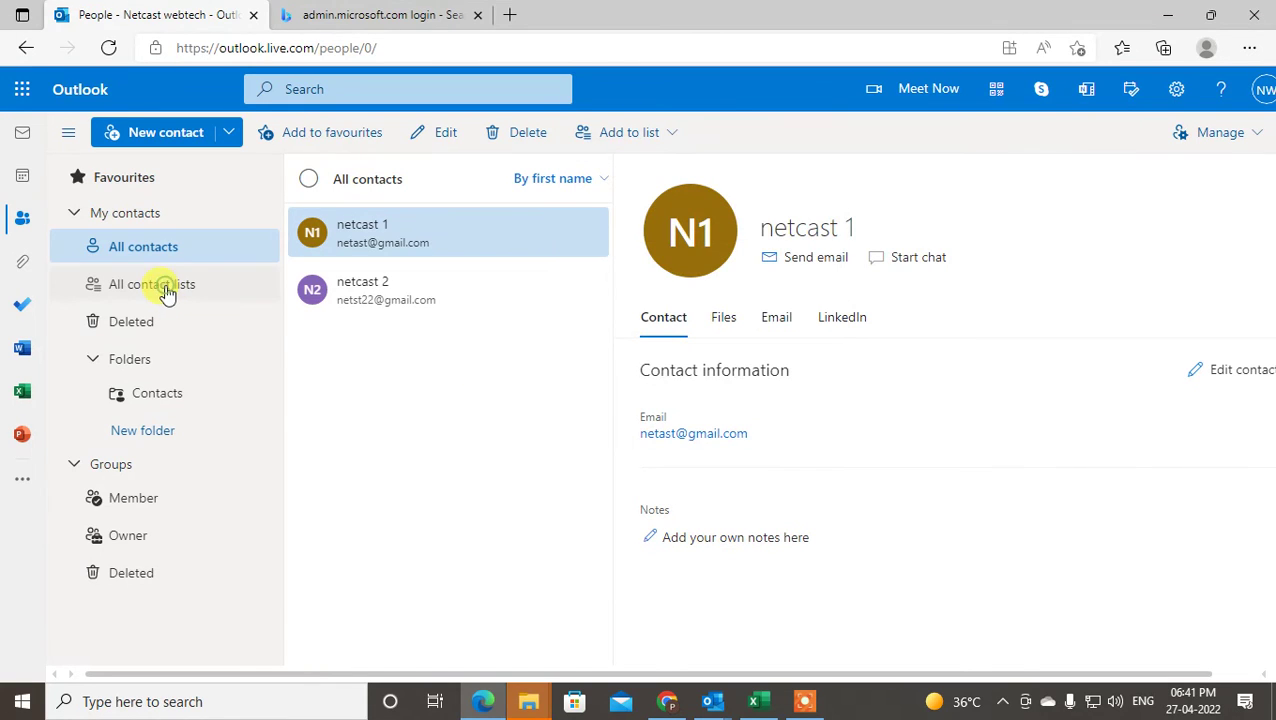
- Open the netcast sales team list from All contact lists for editing
click(180, 286)
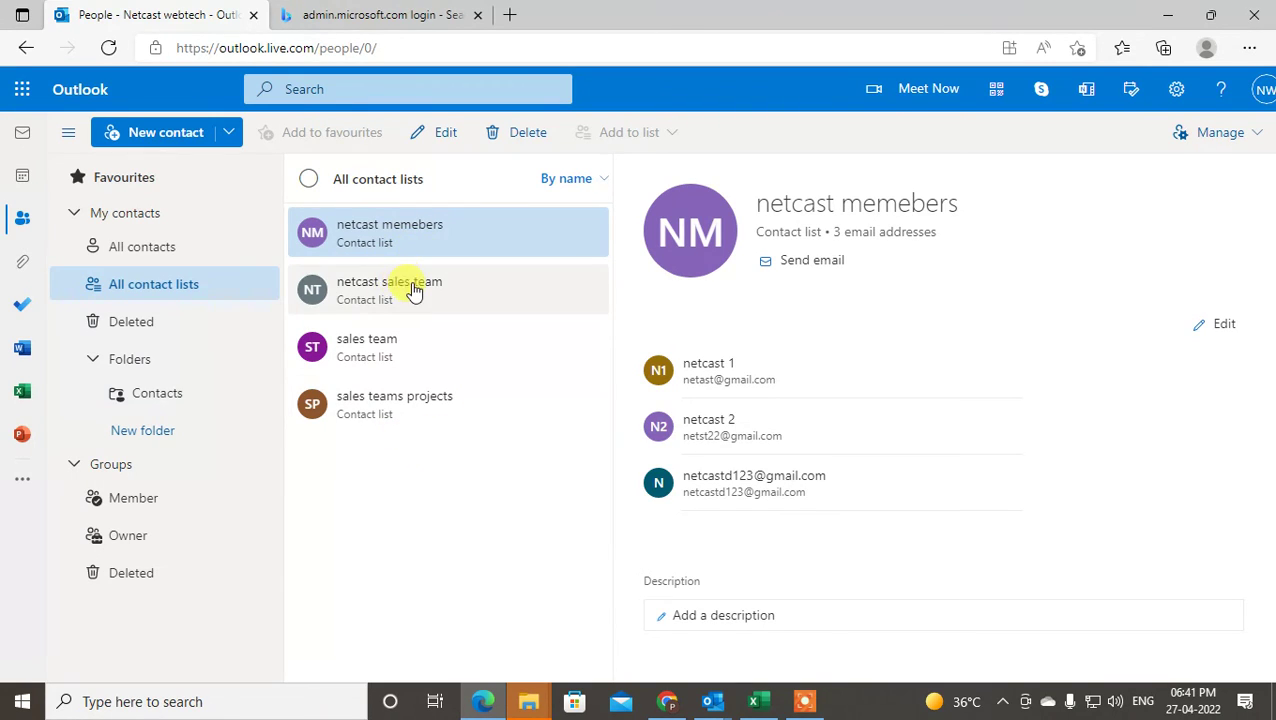
click(413, 286)
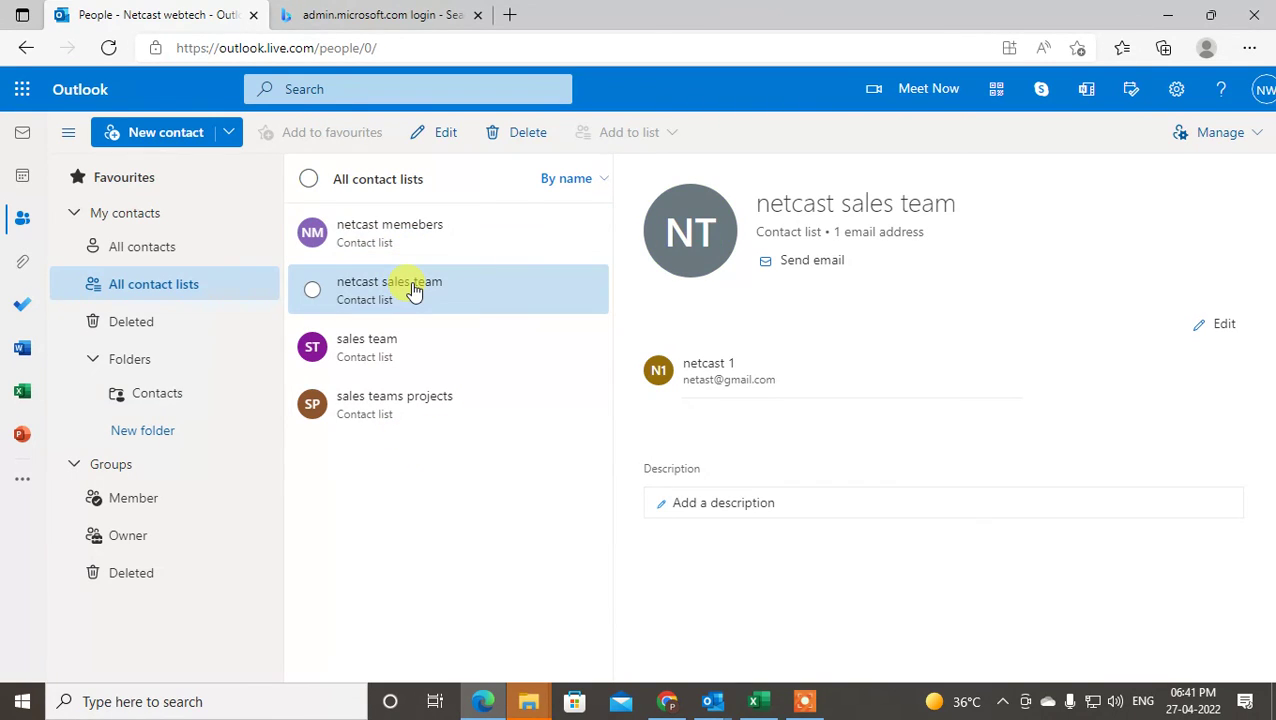
click(1213, 326)
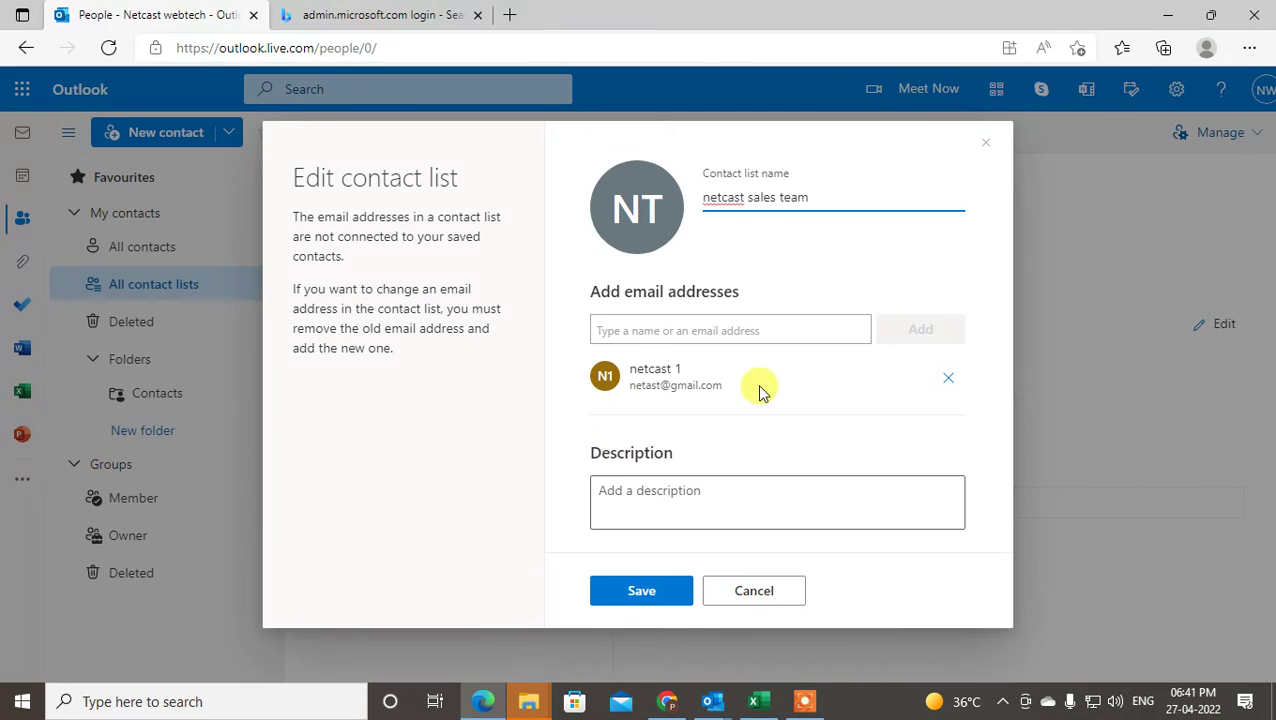
- Add netcast 2, a suggested address and a typed gmail address as list members
click(650, 331)
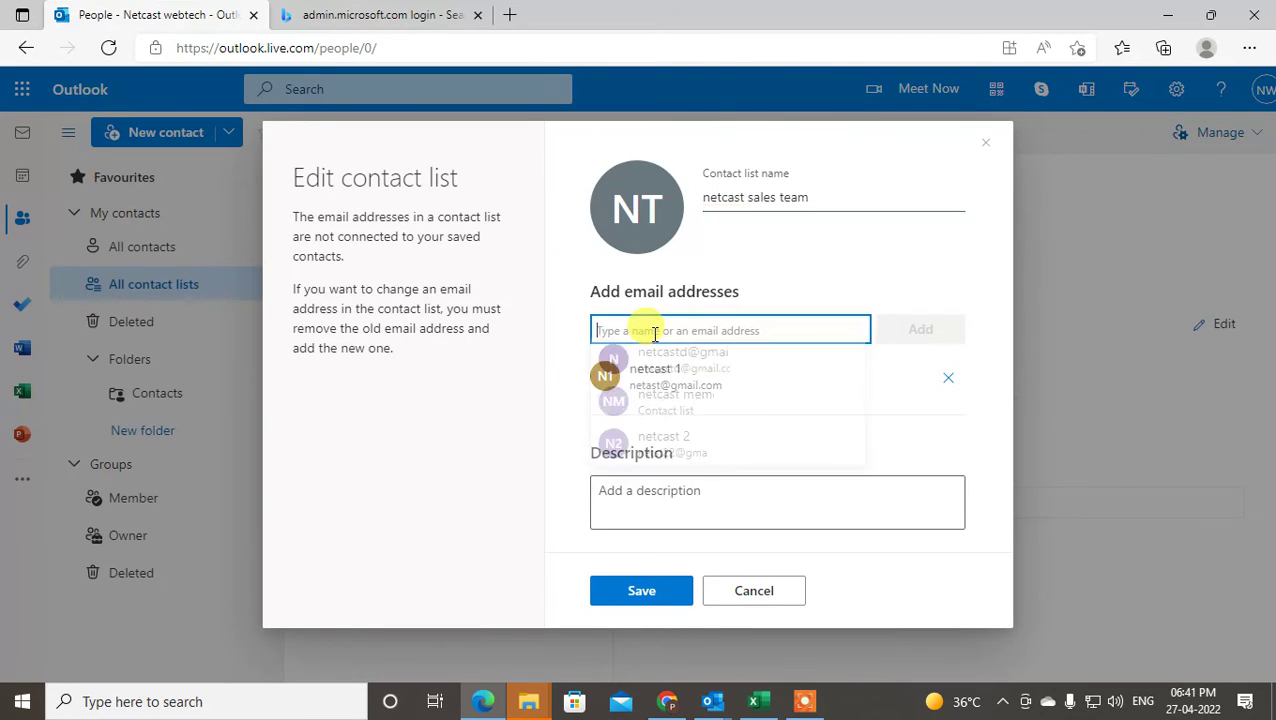
click(680, 370)
click(770, 326)
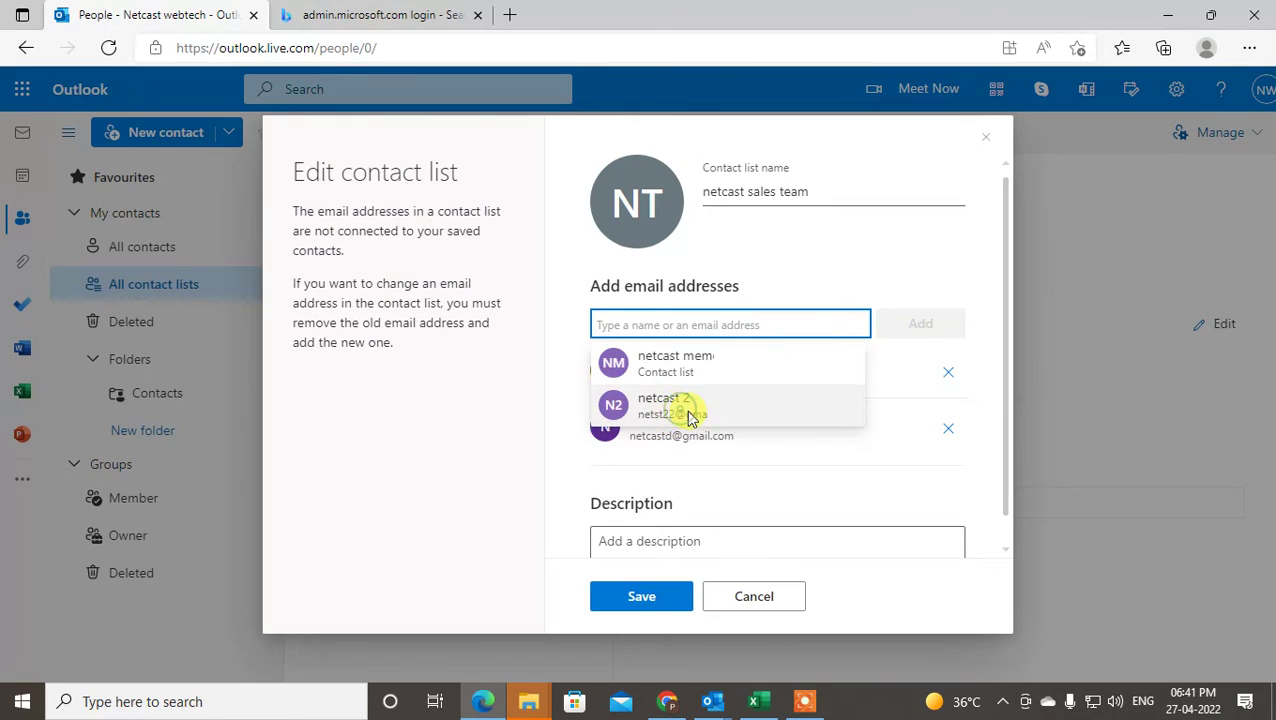
click(688, 411)
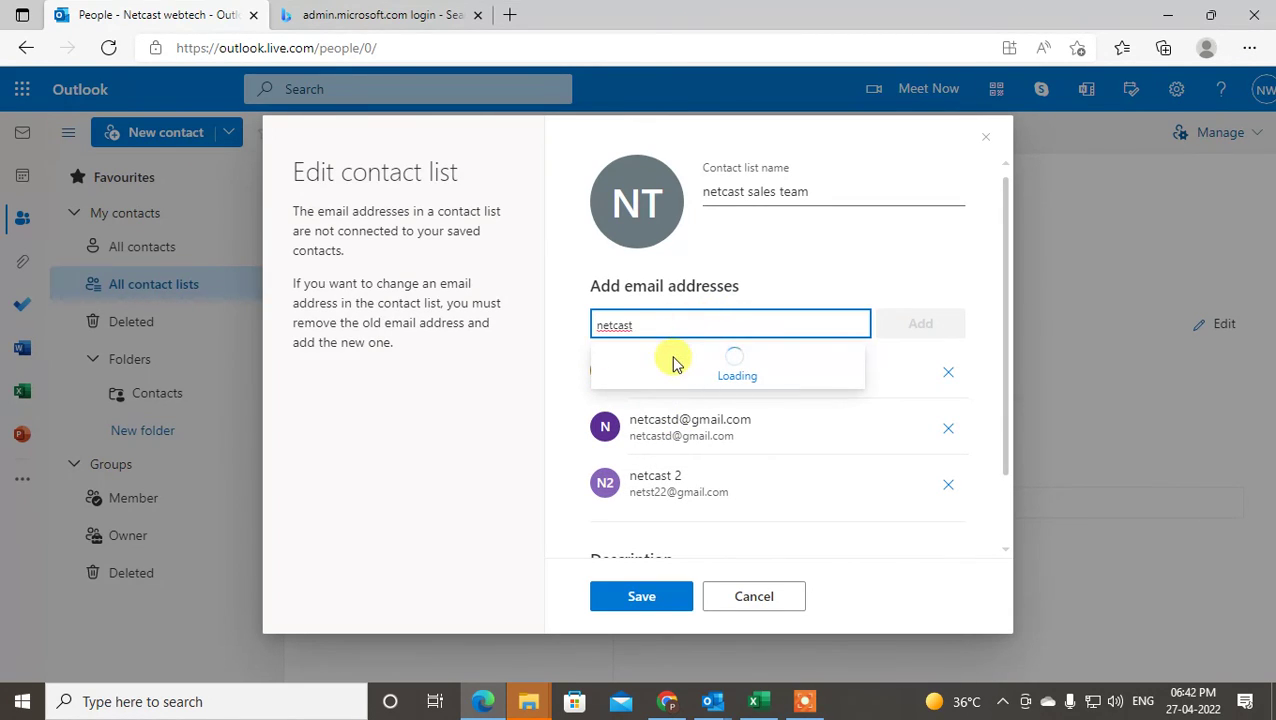
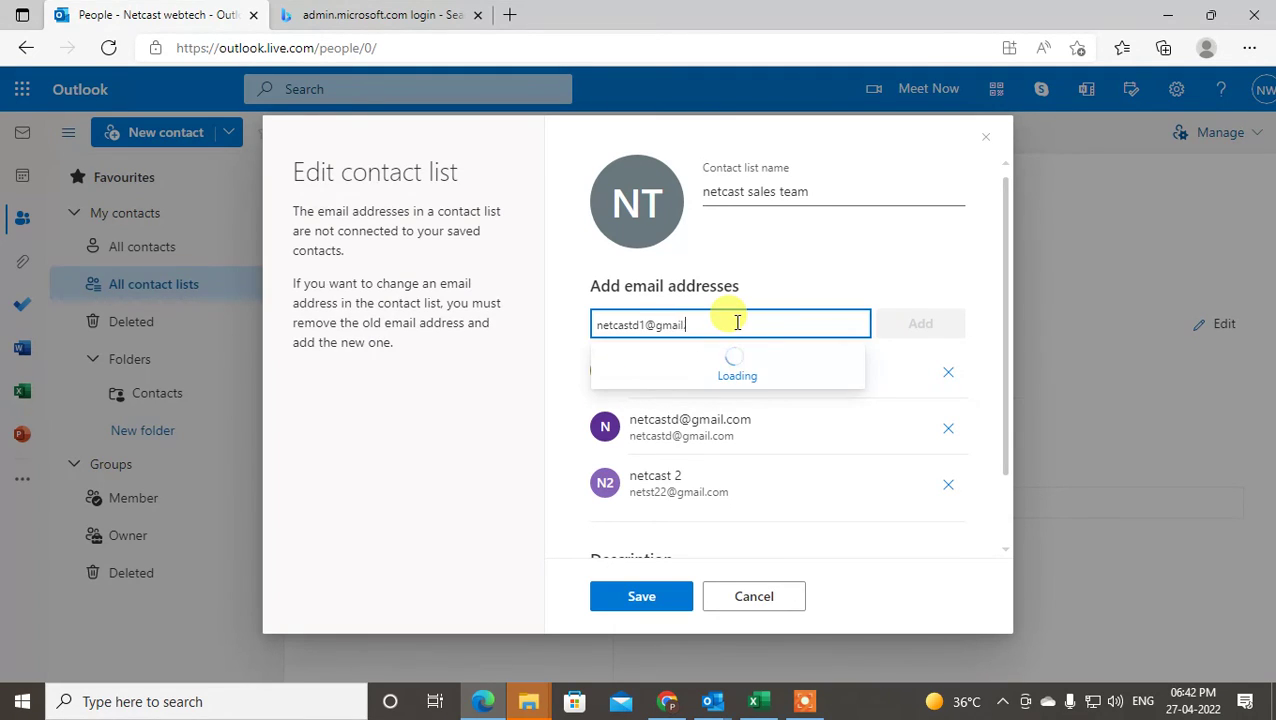
click(902, 330)
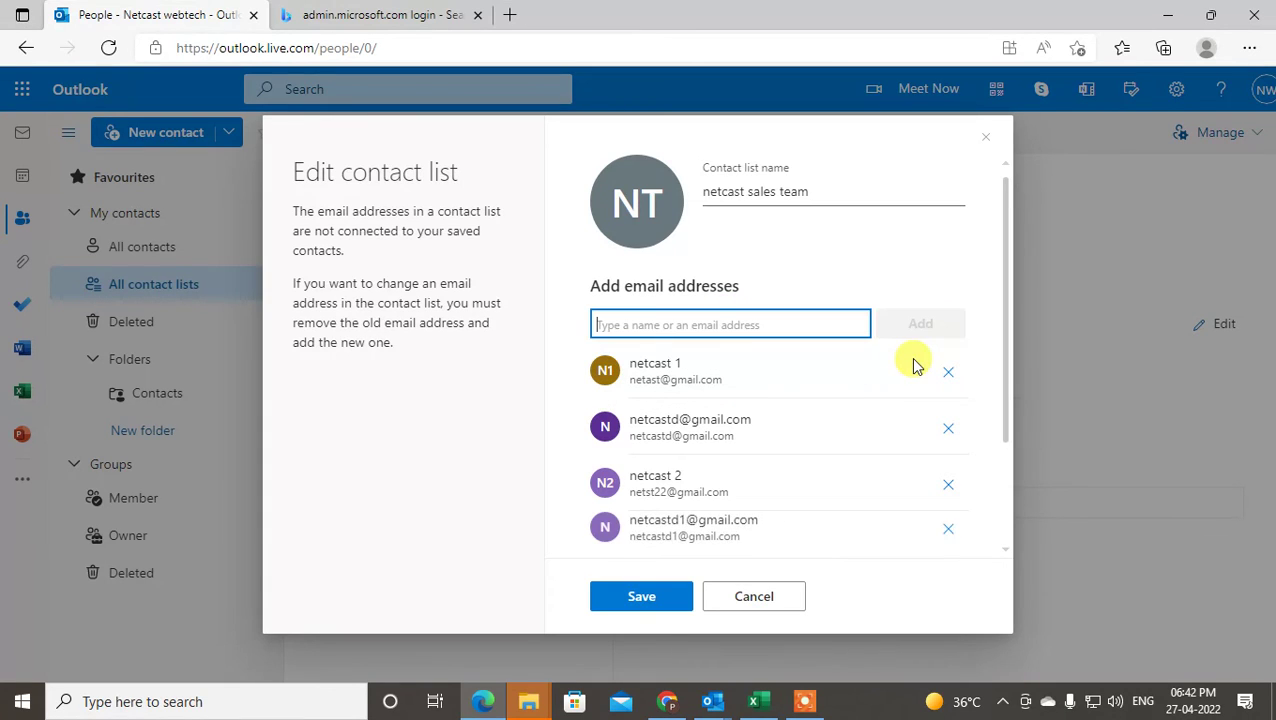
- Give the list the description 'asdfa sdfasdf' and save it
scroll(766, 408, down, 2)
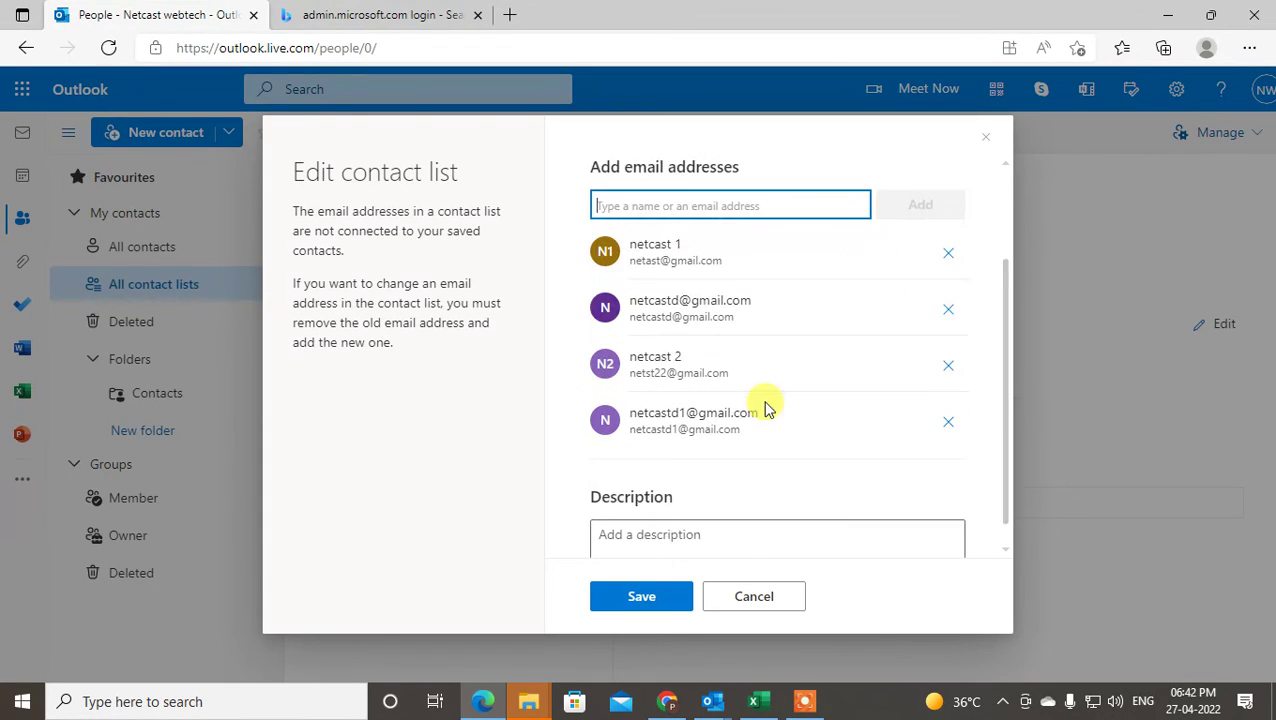
click(672, 519)
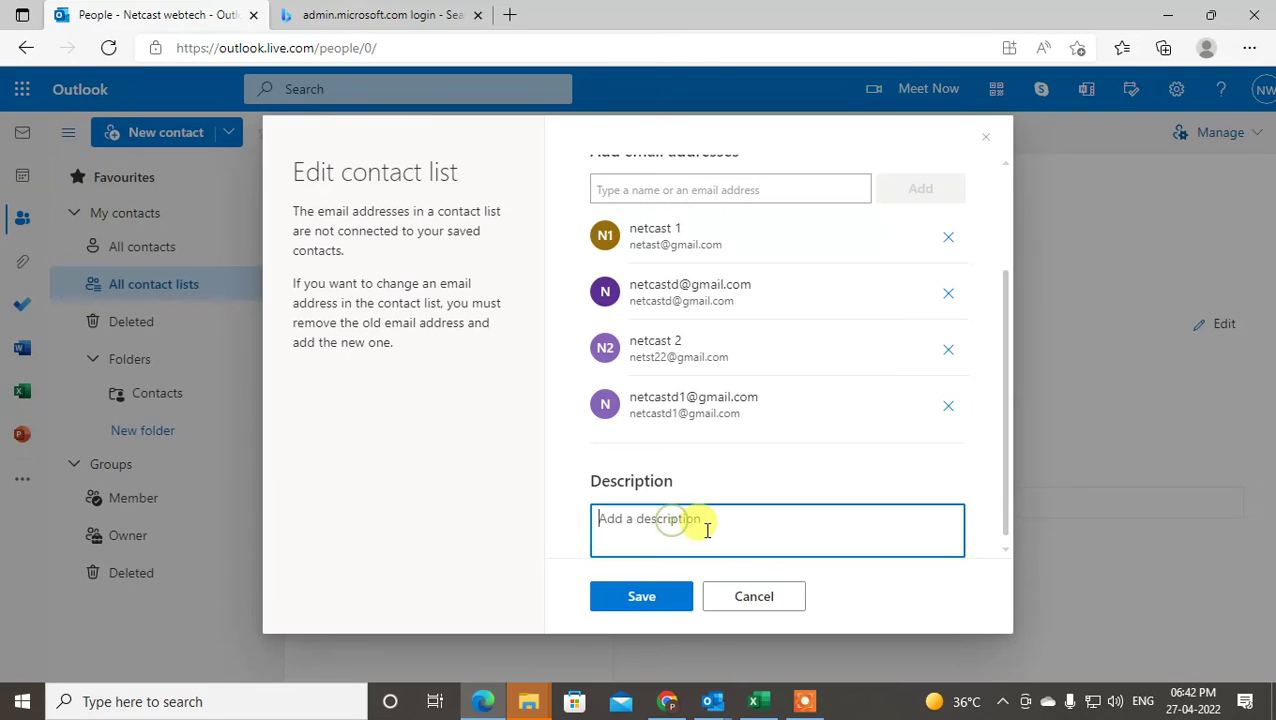
click(661, 600)
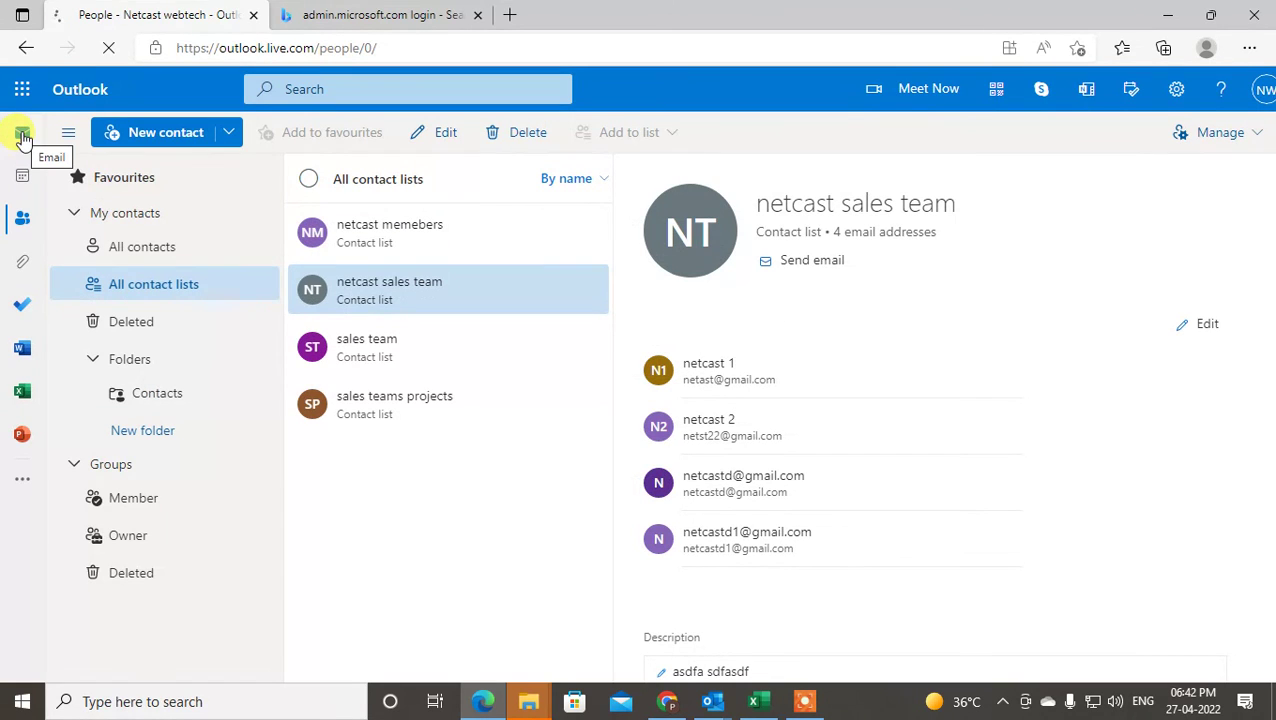
- Return to Mail, allow email links, and bring up the To recipient picker for a new message
click(22, 137)
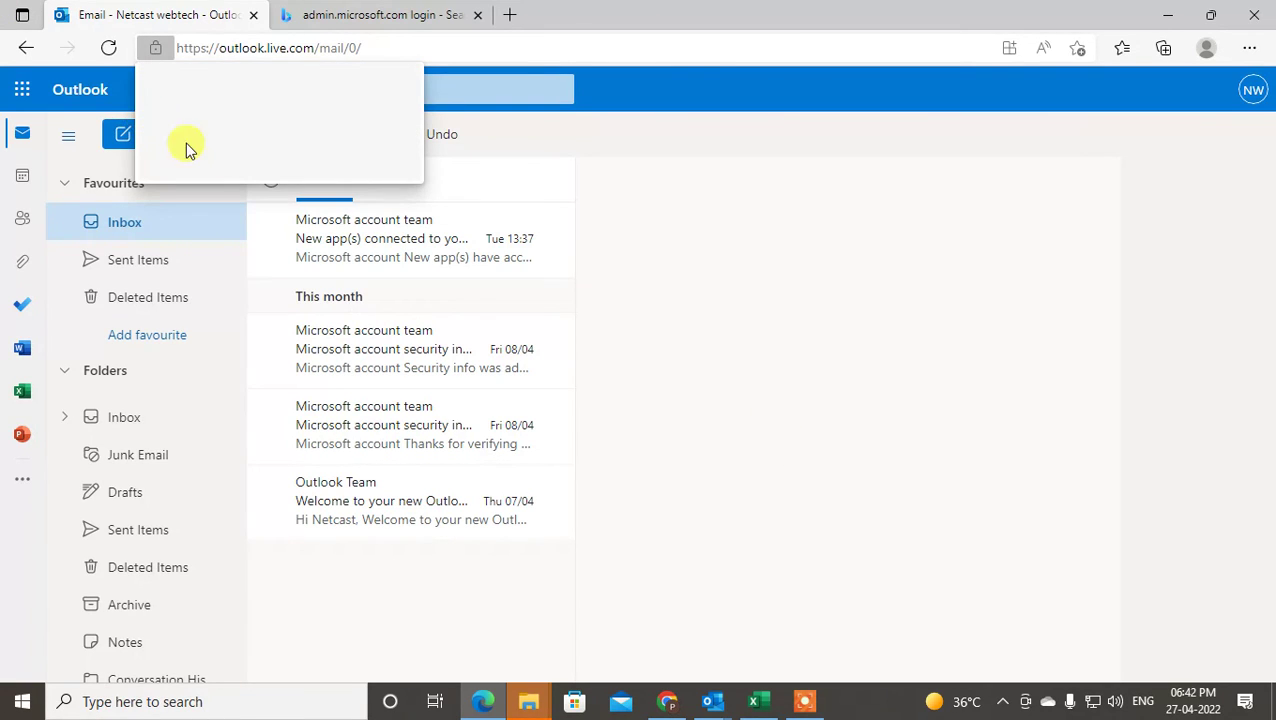
click(236, 159)
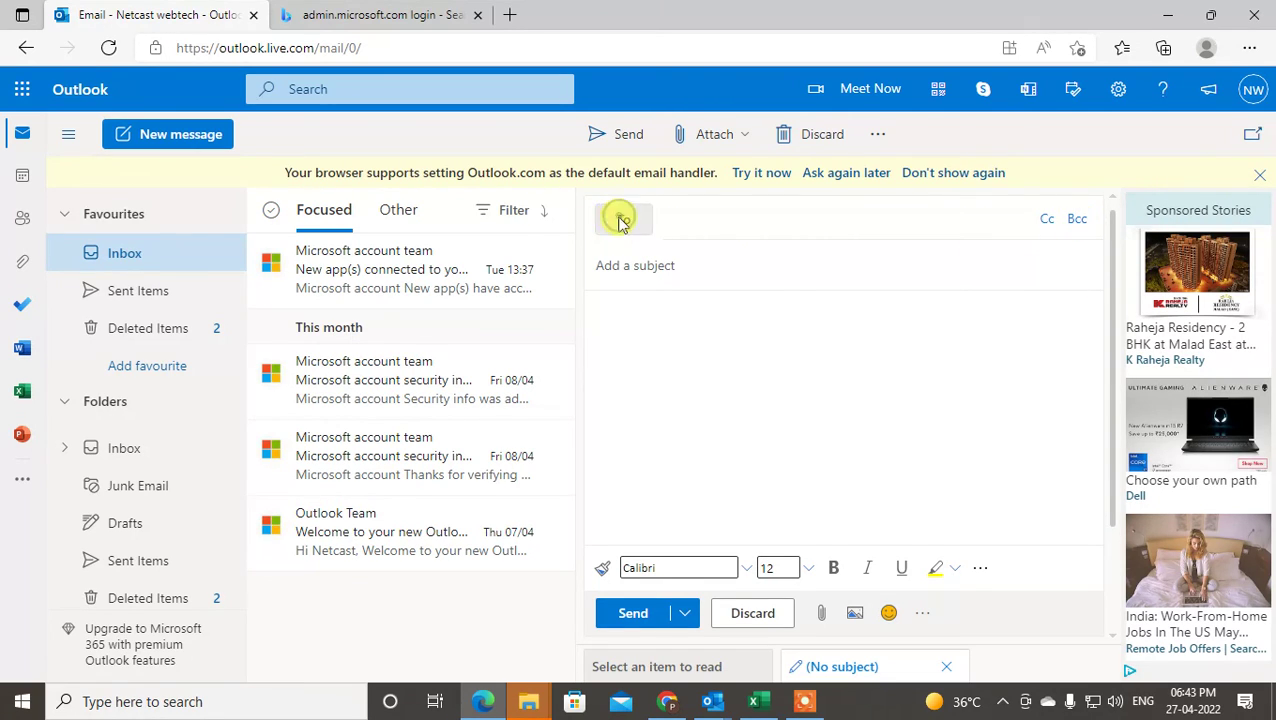
click(622, 220)
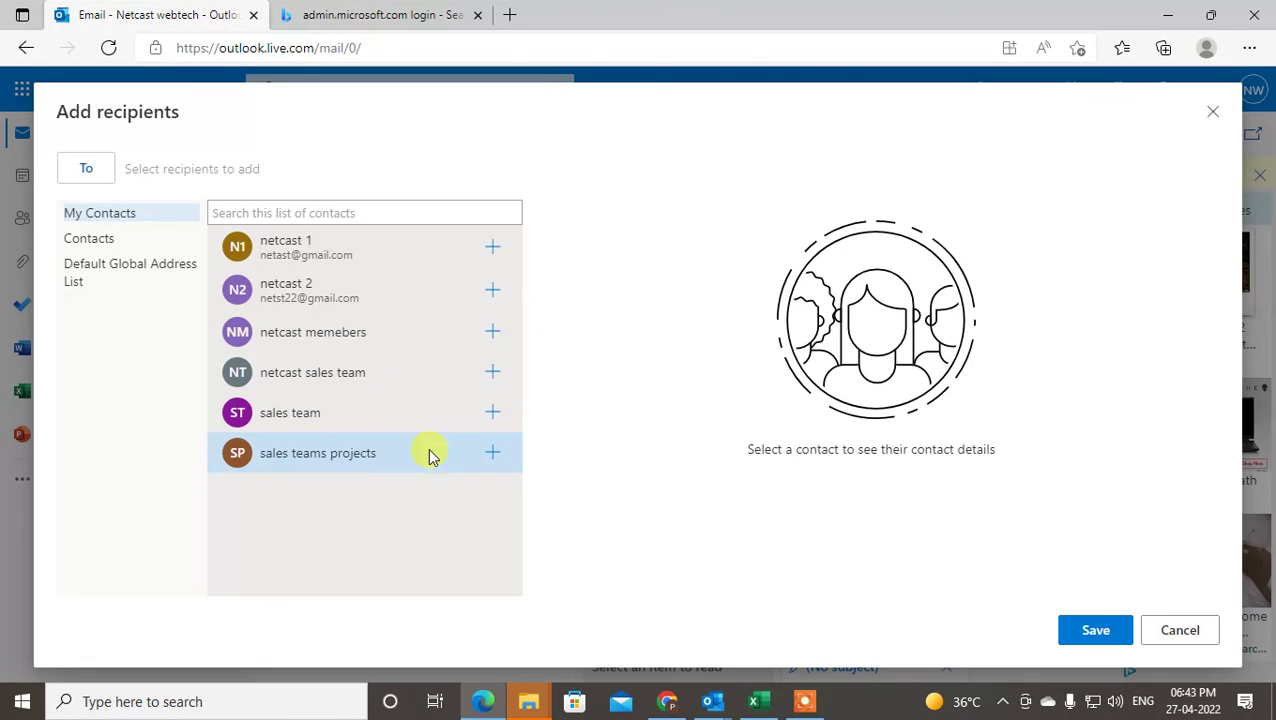
- Pick the netcast sales team list from Contacts as the To recipient
click(100, 243)
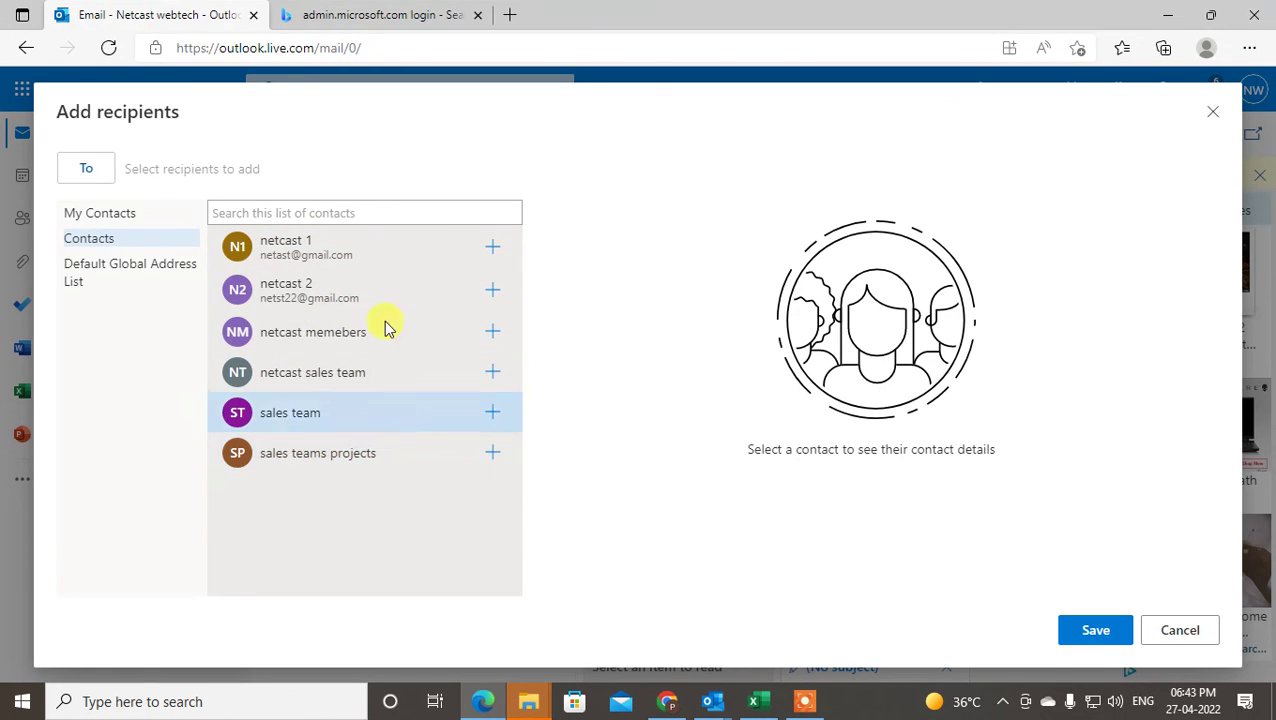
click(486, 374)
click(1074, 628)
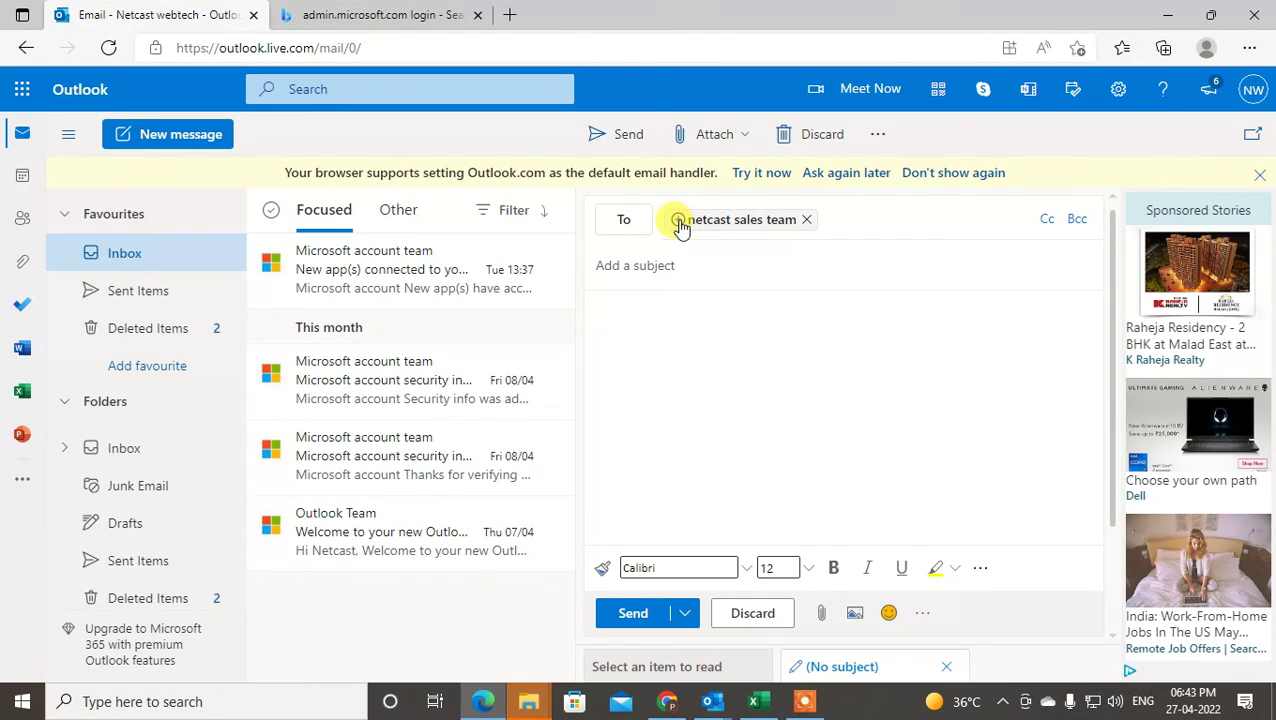
- Expand the netcast sales team chip into its four member addresses, repositioning the last one
click(678, 220)
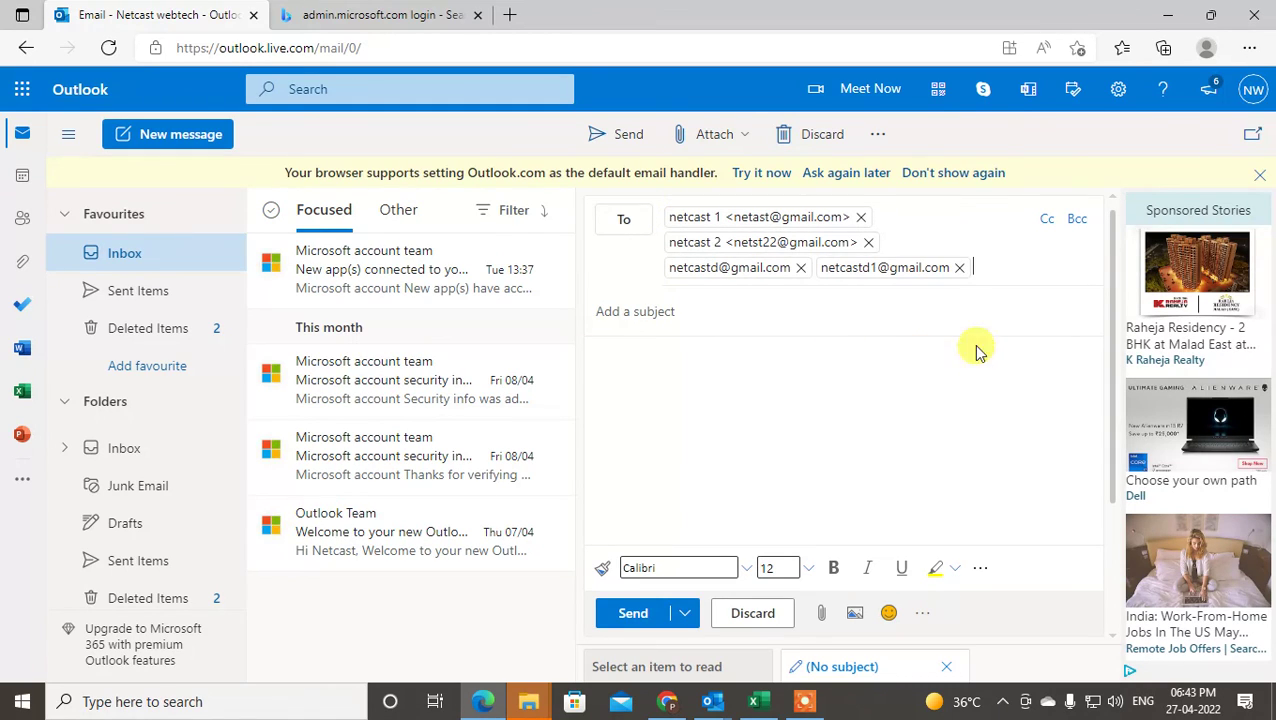
drag(860, 272, 1074, 213)
click(1076, 218)
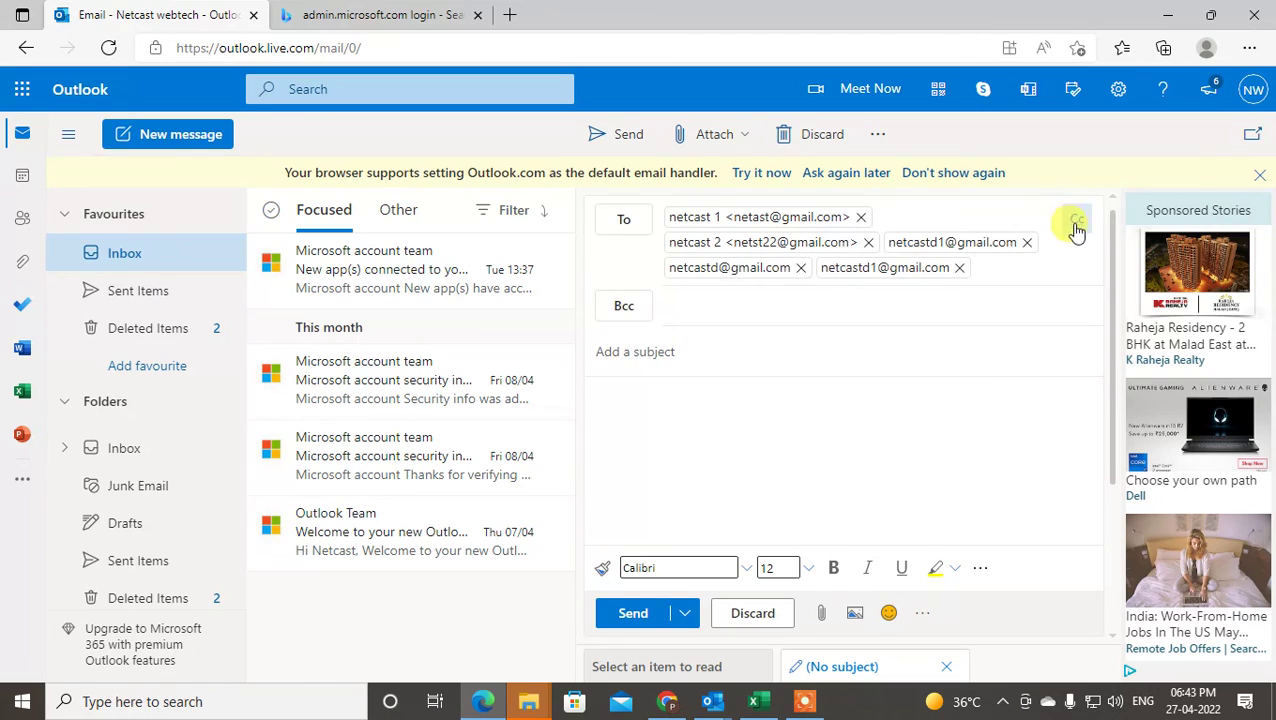